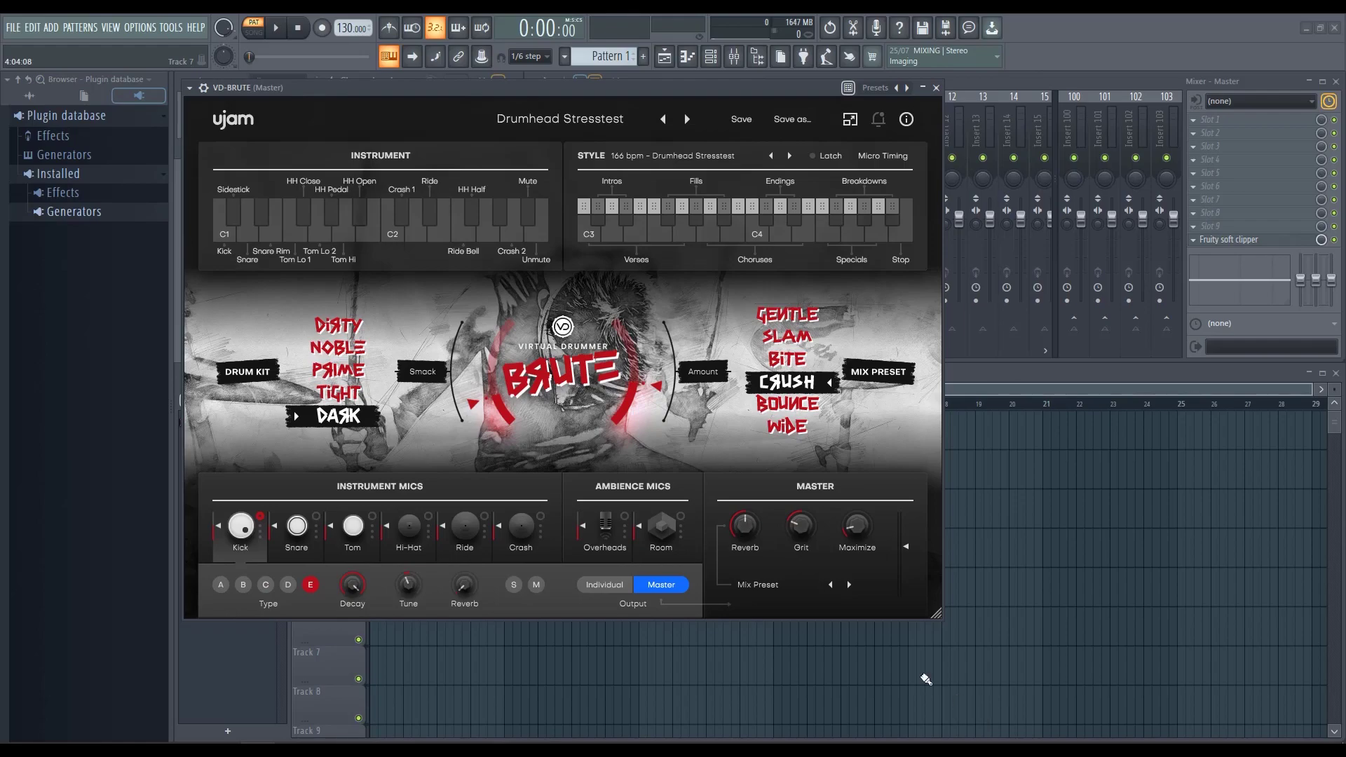
Step: Move the VD-BRUTE window down to examine the mixer tracks, and return it near its previous place
{"action": "left_click_drag", "start_coordinate": [450, 90], "coordinate": [471, 317]}
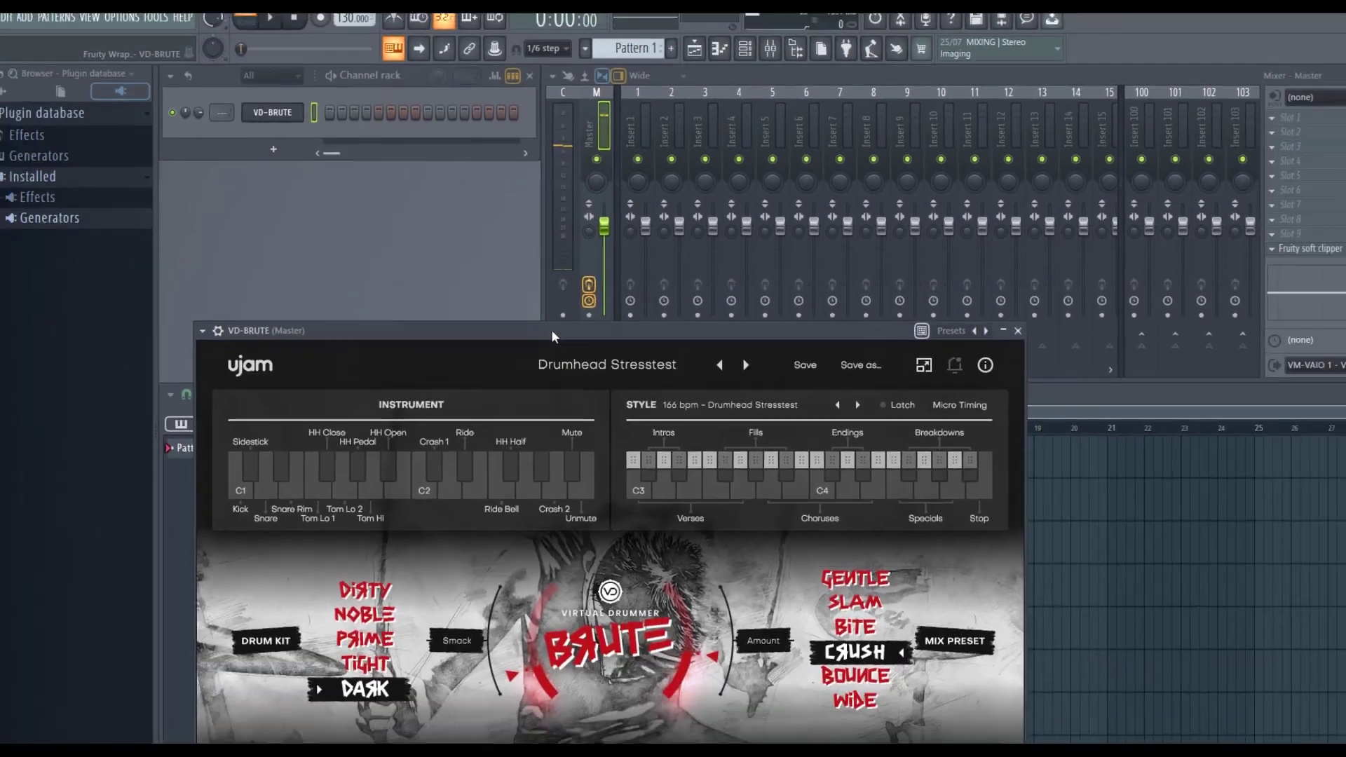
{"action": "left_click_drag", "start_coordinate": [795, 515], "coordinate": [785, 158]}
{"action": "left_click_drag", "start_coordinate": [547, 151], "coordinate": [532, 112]}
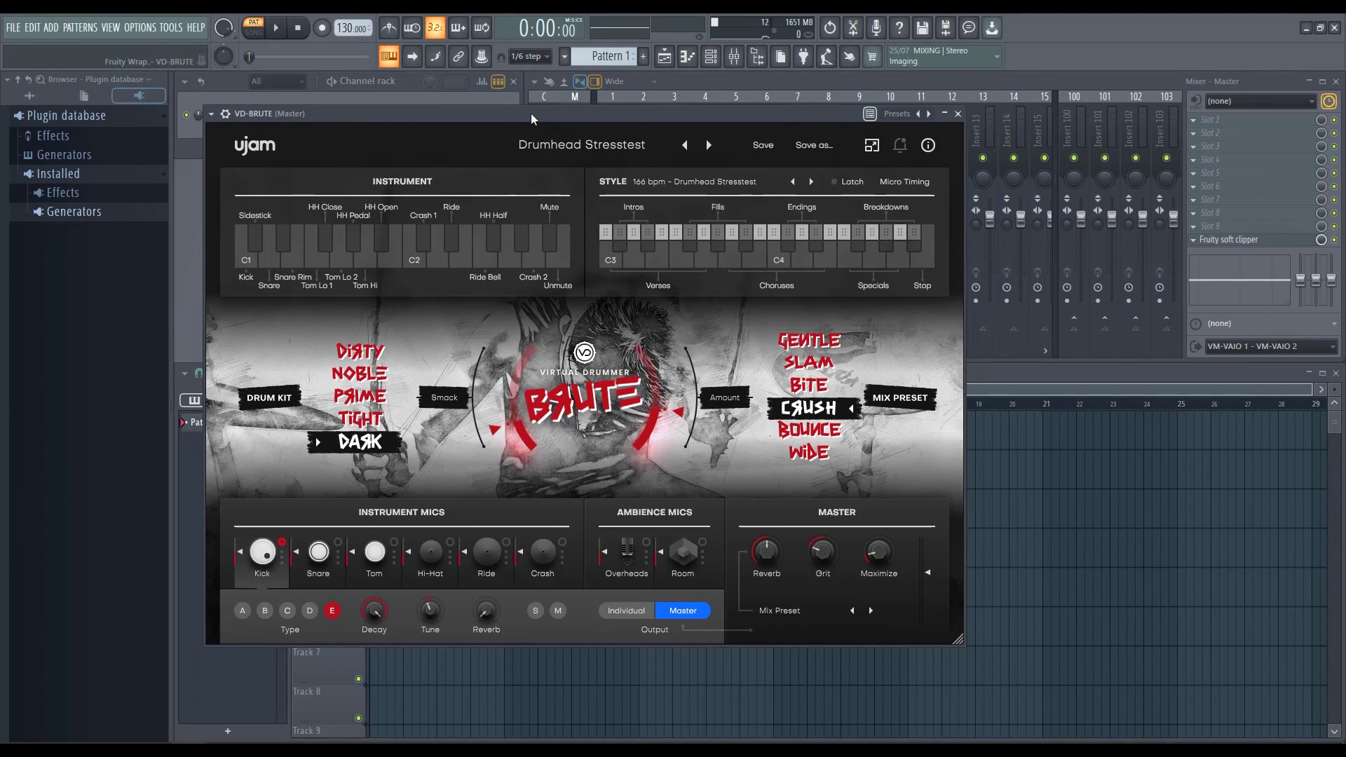
{"action": "mouse_move", "coordinate": [531, 112]}
{"action": "left_mouse_down"}
{"action": "mouse_move", "coordinate": [557, 139]}
{"action": "mouse_move", "coordinate": [554, 119]}
{"action": "mouse_move", "coordinate": [520, 110]}
{"action": "left_mouse_up"}
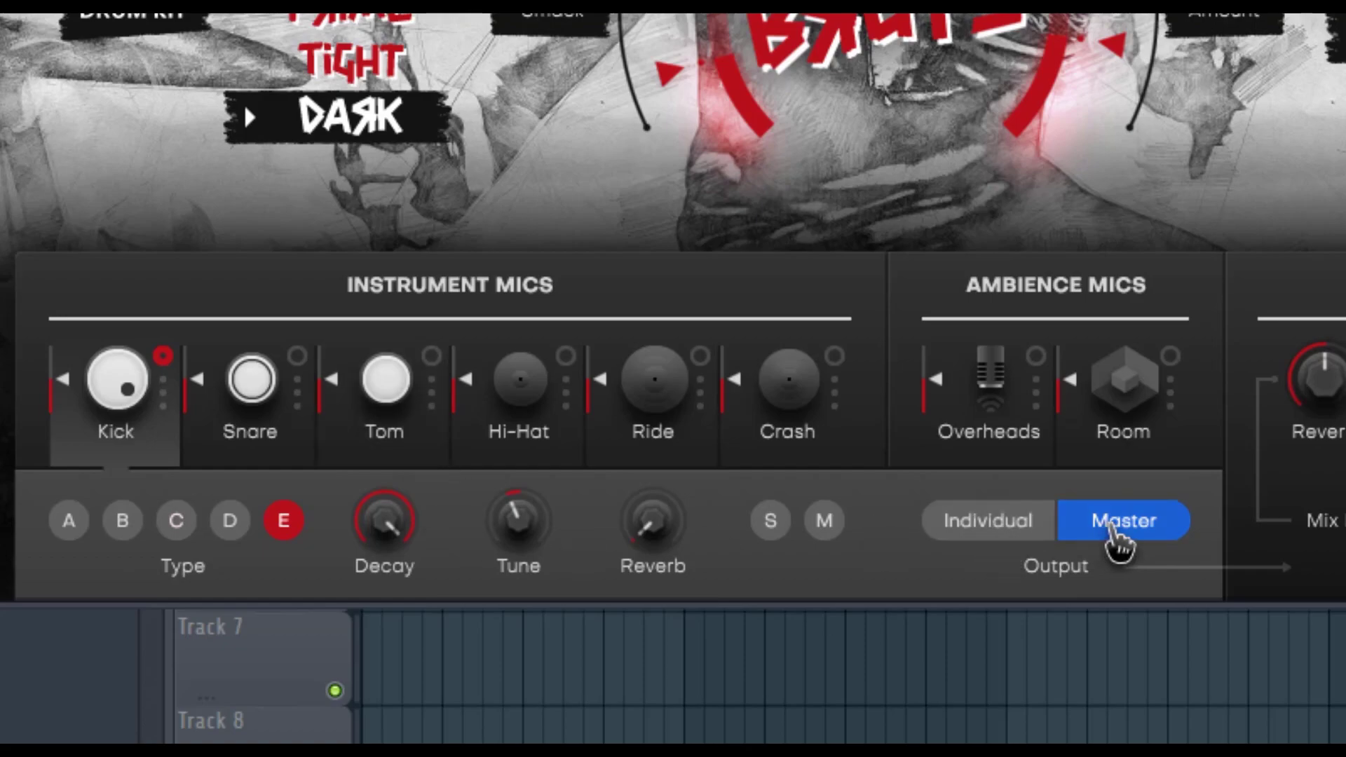
Step: Set the output of the Kick, Snare, Tom, Hi-Hat, Ride and Crash instrument mics to Individual
{"action": "left_click", "coordinate": [974, 526]}
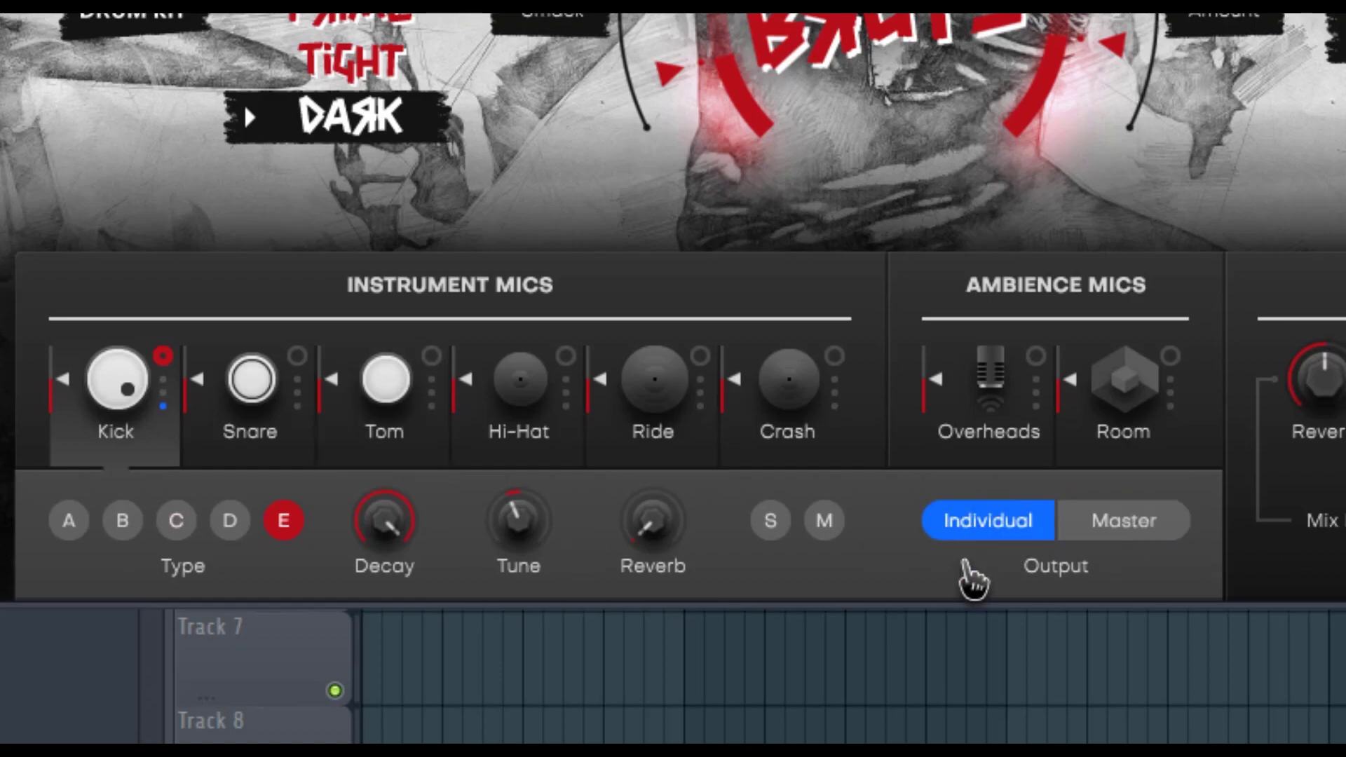
{"action": "left_click", "coordinate": [200, 456]}
{"action": "left_click", "coordinate": [984, 533]}
{"action": "left_click", "coordinate": [389, 448]}
{"action": "left_click", "coordinate": [985, 534]}
{"action": "left_click", "coordinate": [532, 449]}
{"action": "left_click", "coordinate": [995, 533]}
{"action": "left_click", "coordinate": [676, 407]}
{"action": "left_click", "coordinate": [1048, 528]}
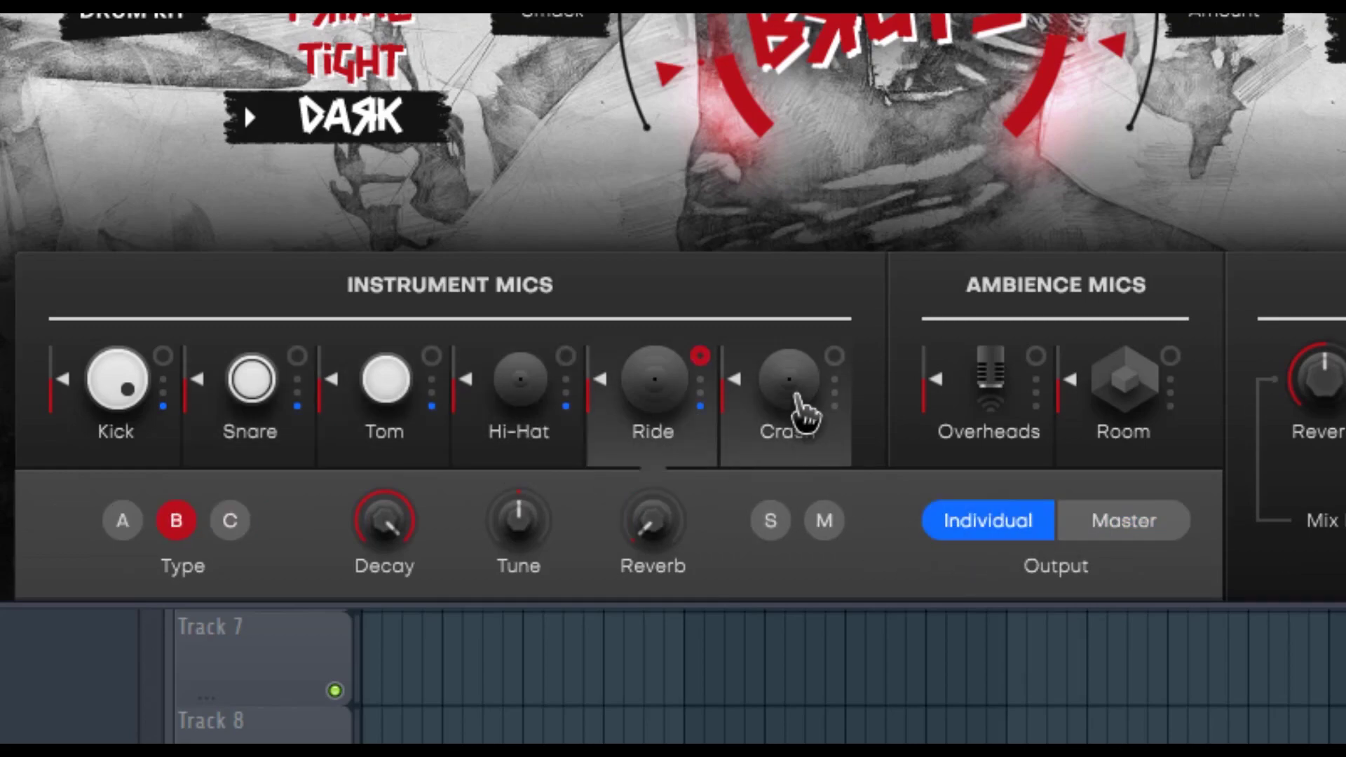
{"action": "left_click", "coordinate": [801, 398]}
{"action": "left_click", "coordinate": [1005, 538]}
Step: Set the output of the Overheads and Room ambience mics to Individual
{"action": "left_click", "coordinate": [991, 455]}
{"action": "left_click", "coordinate": [1001, 537]}
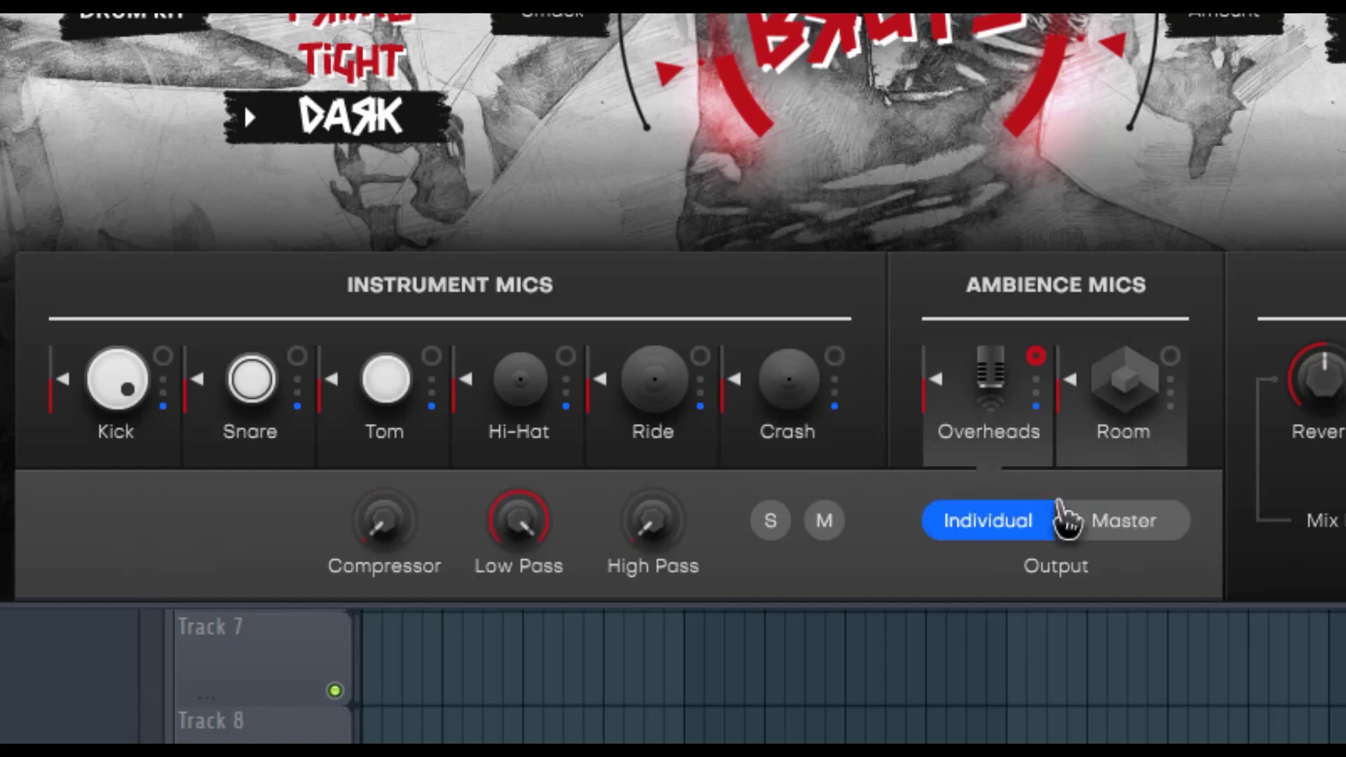
{"action": "left_click", "coordinate": [1121, 413]}
{"action": "left_click", "coordinate": [983, 540]}
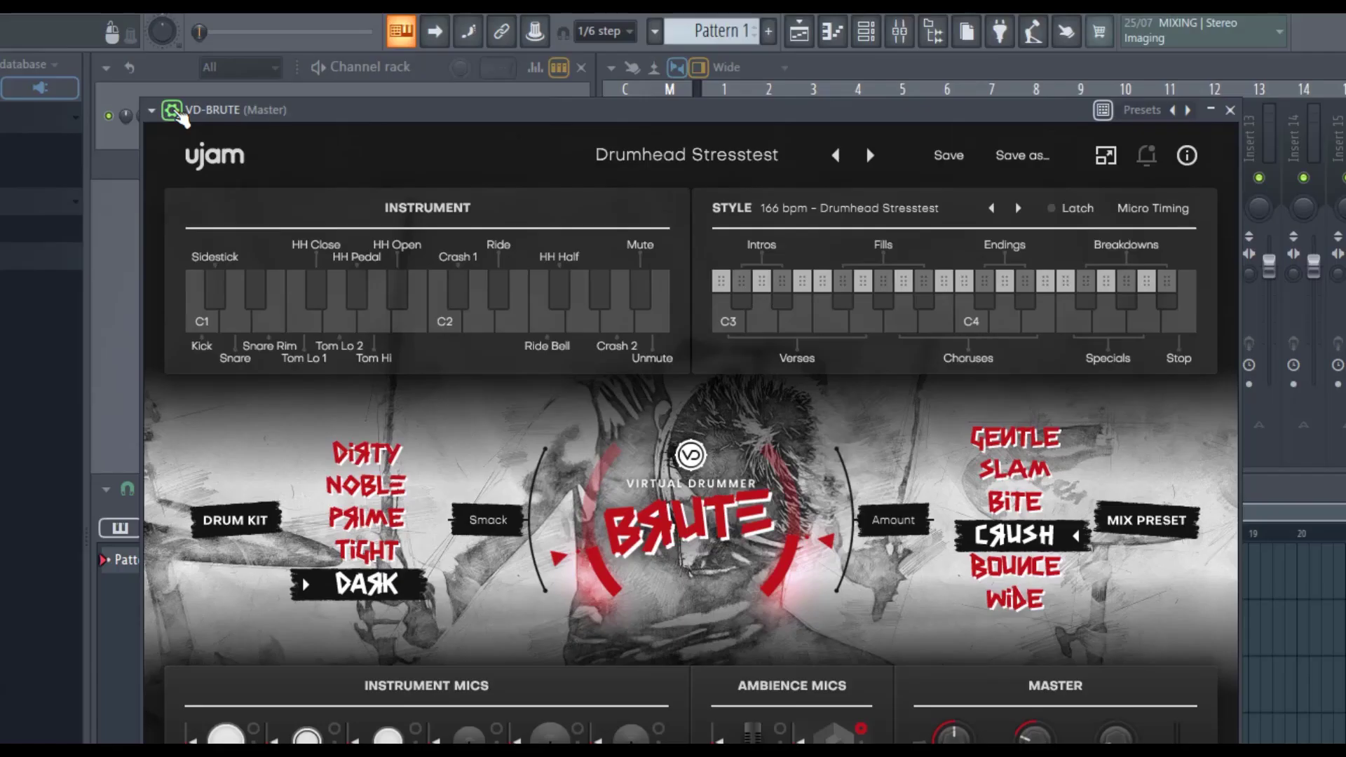
Step: Auto map VD-BRUTE's outputs to separate mixer tracks in the plugin wrapper's processing settings
{"action": "left_click", "coordinate": [172, 110]}
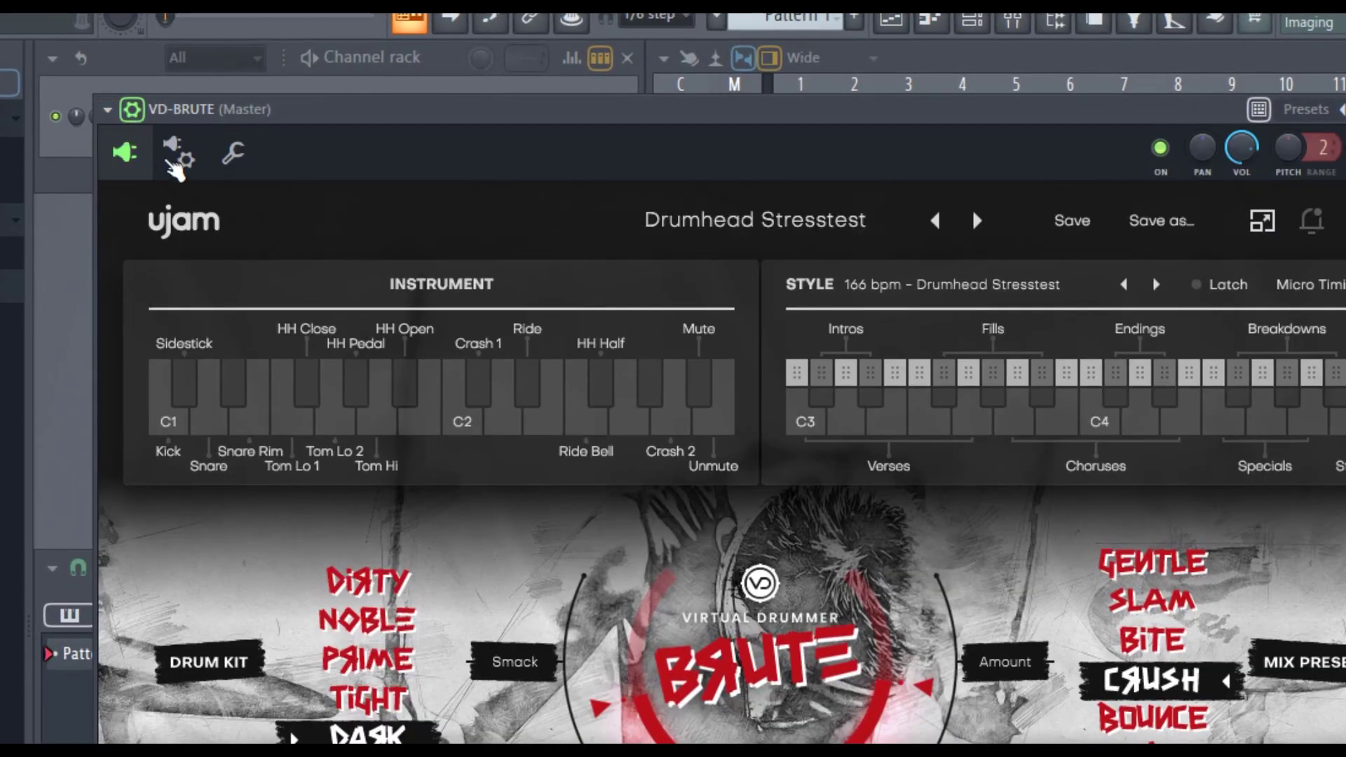
{"action": "left_click", "coordinate": [182, 158]}
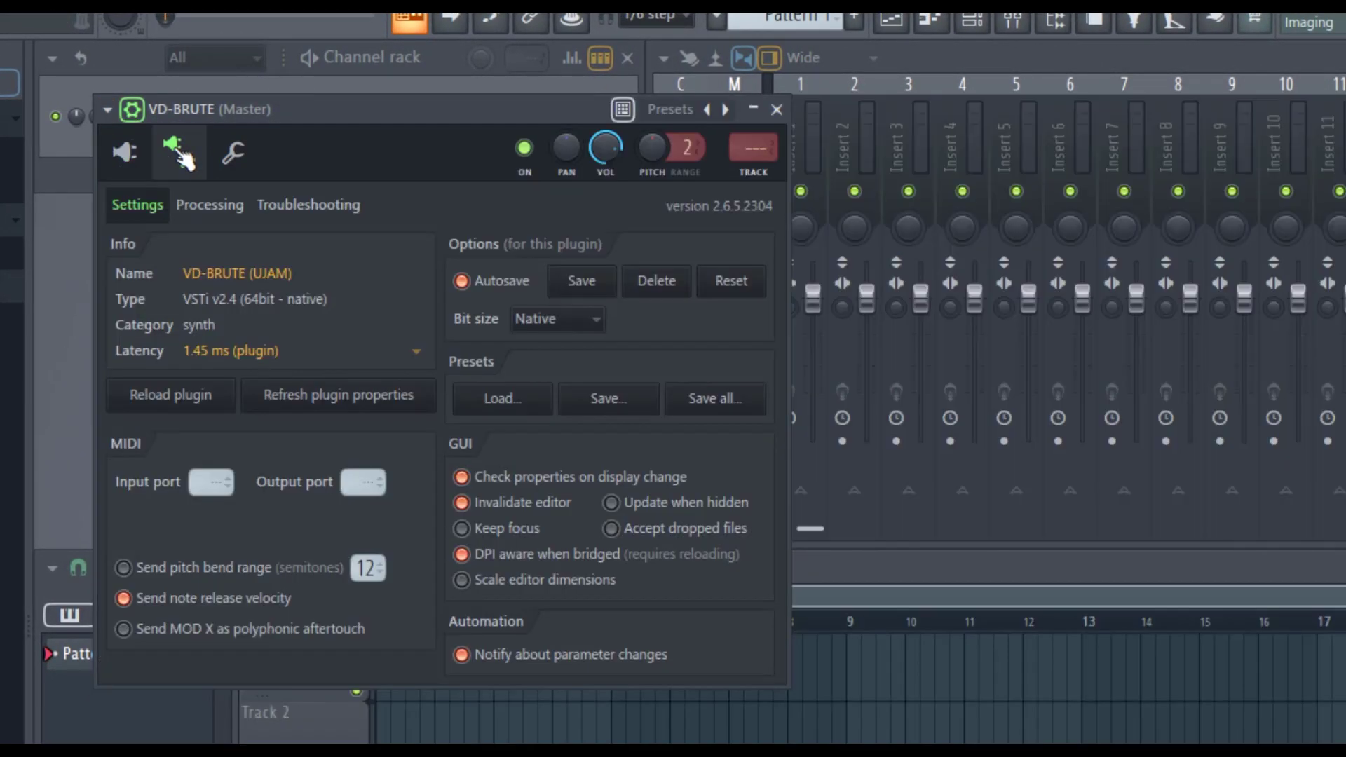
{"action": "left_click", "coordinate": [210, 205]}
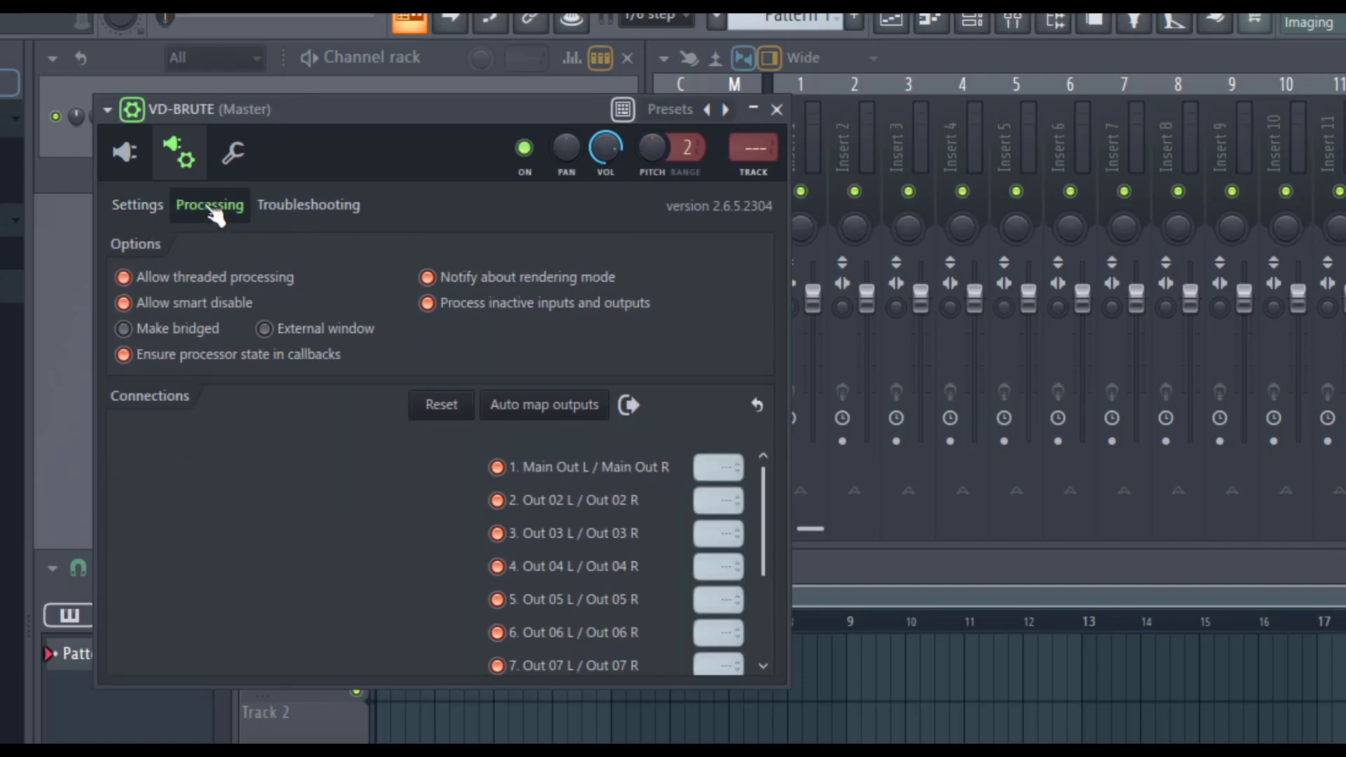
{"action": "left_click", "coordinate": [534, 409]}
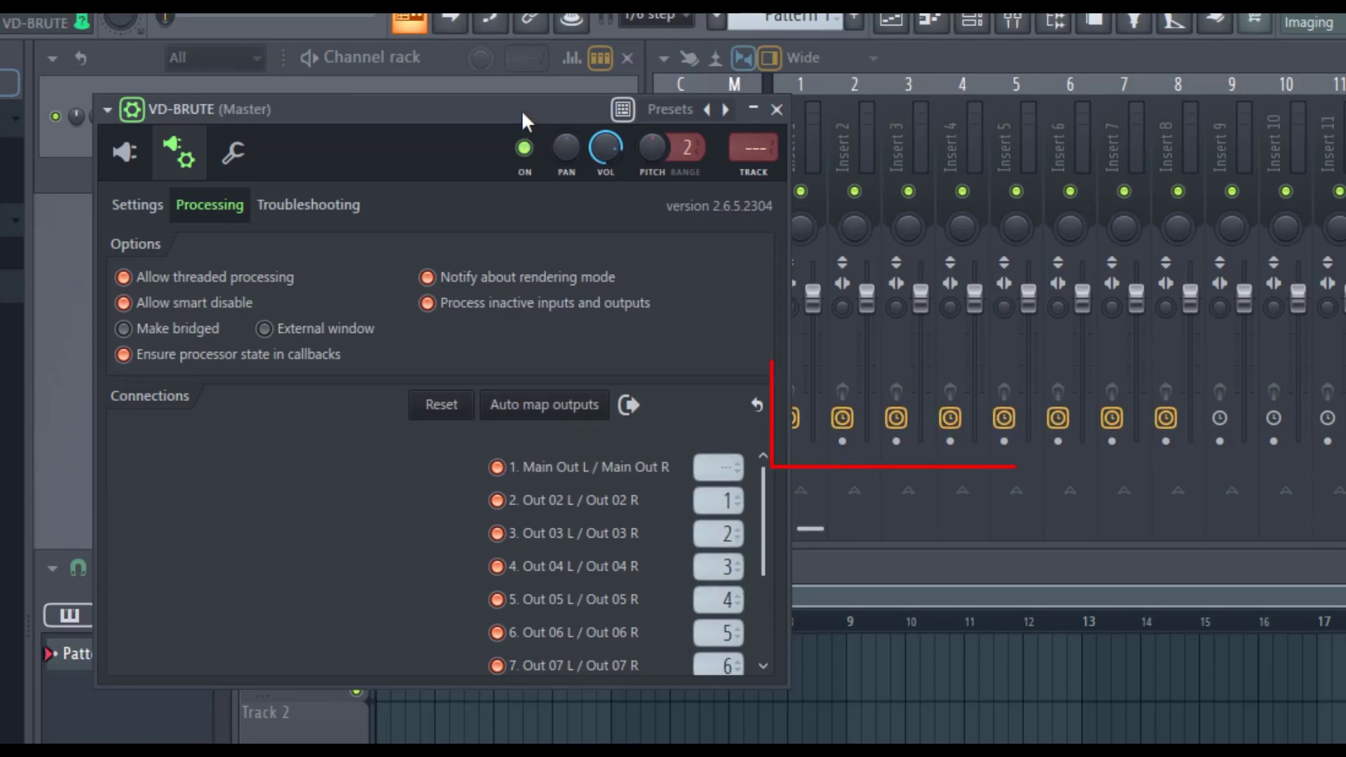
Step: Move the plugin window clear of the mixer to check the signal on Inserts 1 to 8, and close the window
{"action": "left_click_drag", "start_coordinate": [525, 121], "coordinate": [487, 497]}
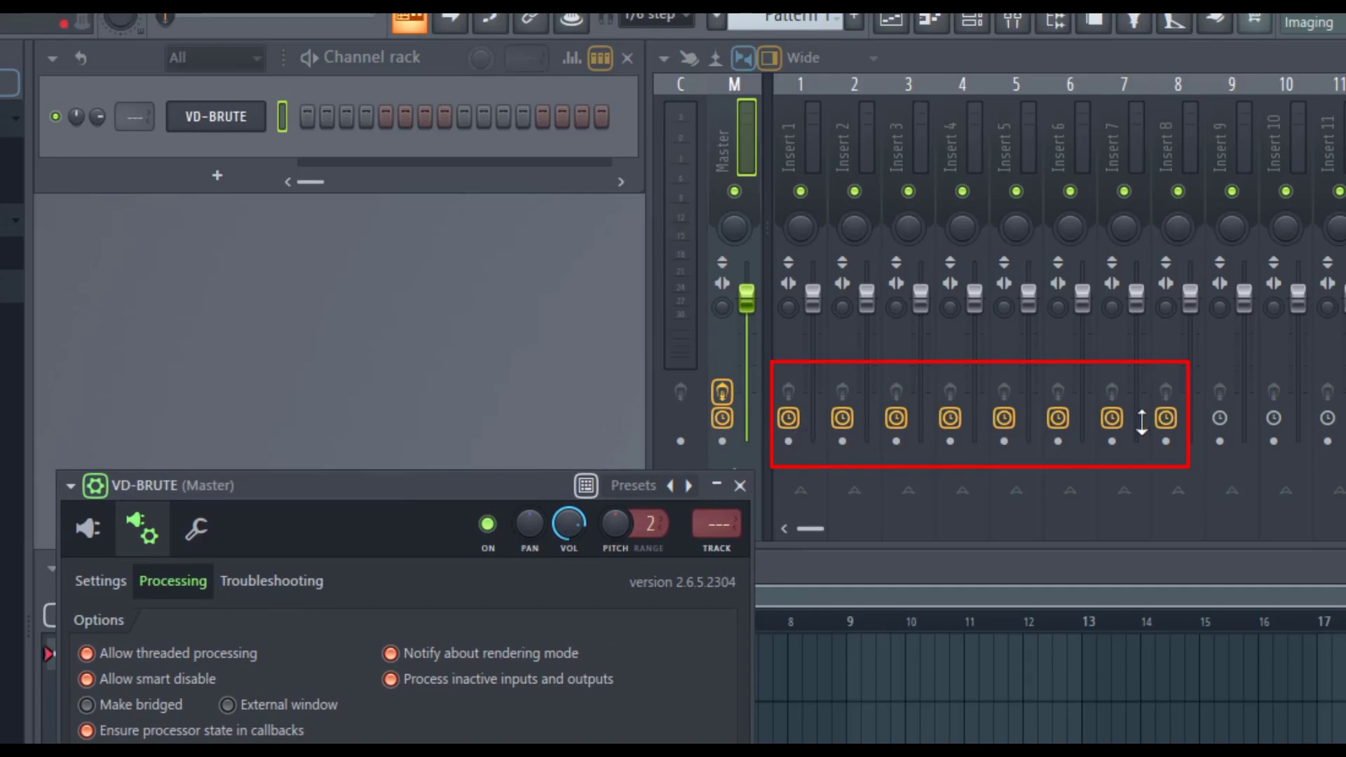
{"action": "mouse_move", "coordinate": [423, 490]}
{"action": "left_mouse_down"}
{"action": "mouse_move", "coordinate": [456, 531]}
{"action": "mouse_move", "coordinate": [426, 544]}
{"action": "left_mouse_up"}
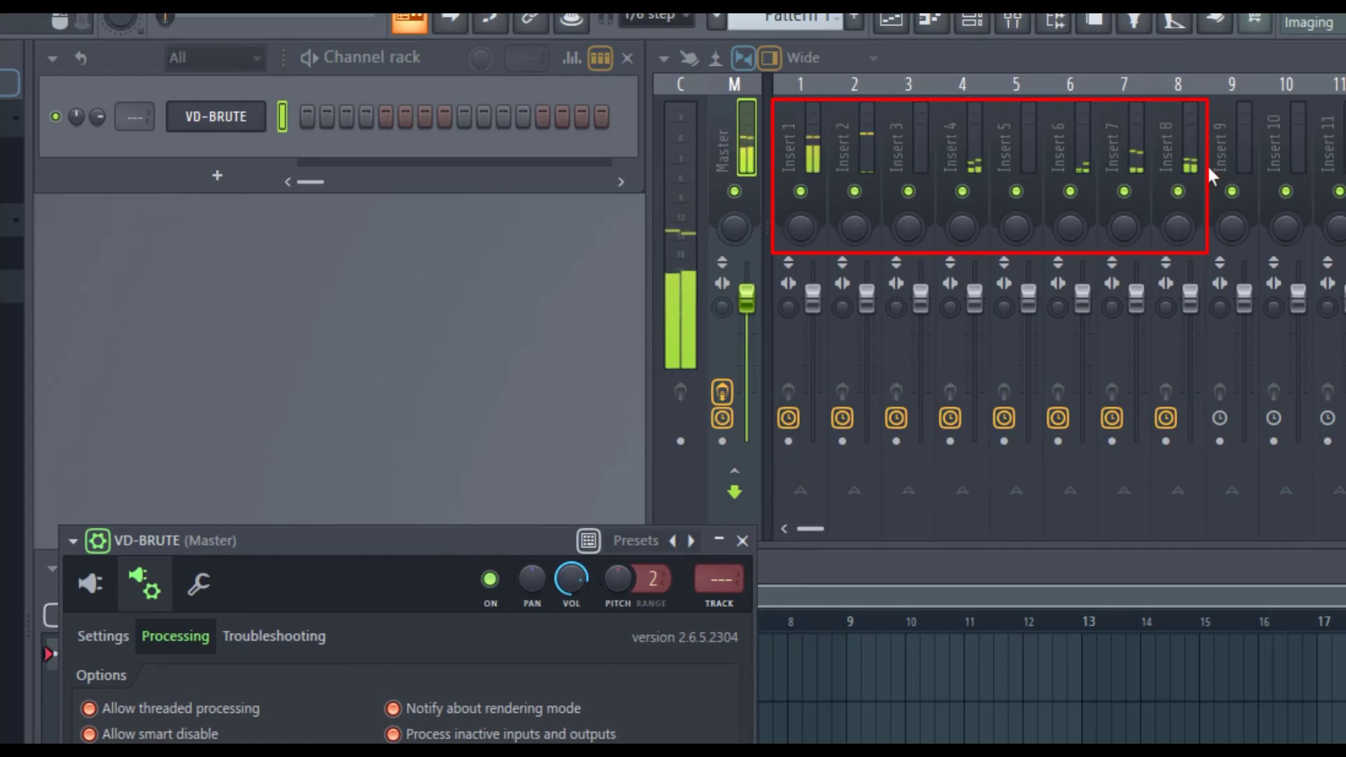
{"action": "key", "text": "space"}
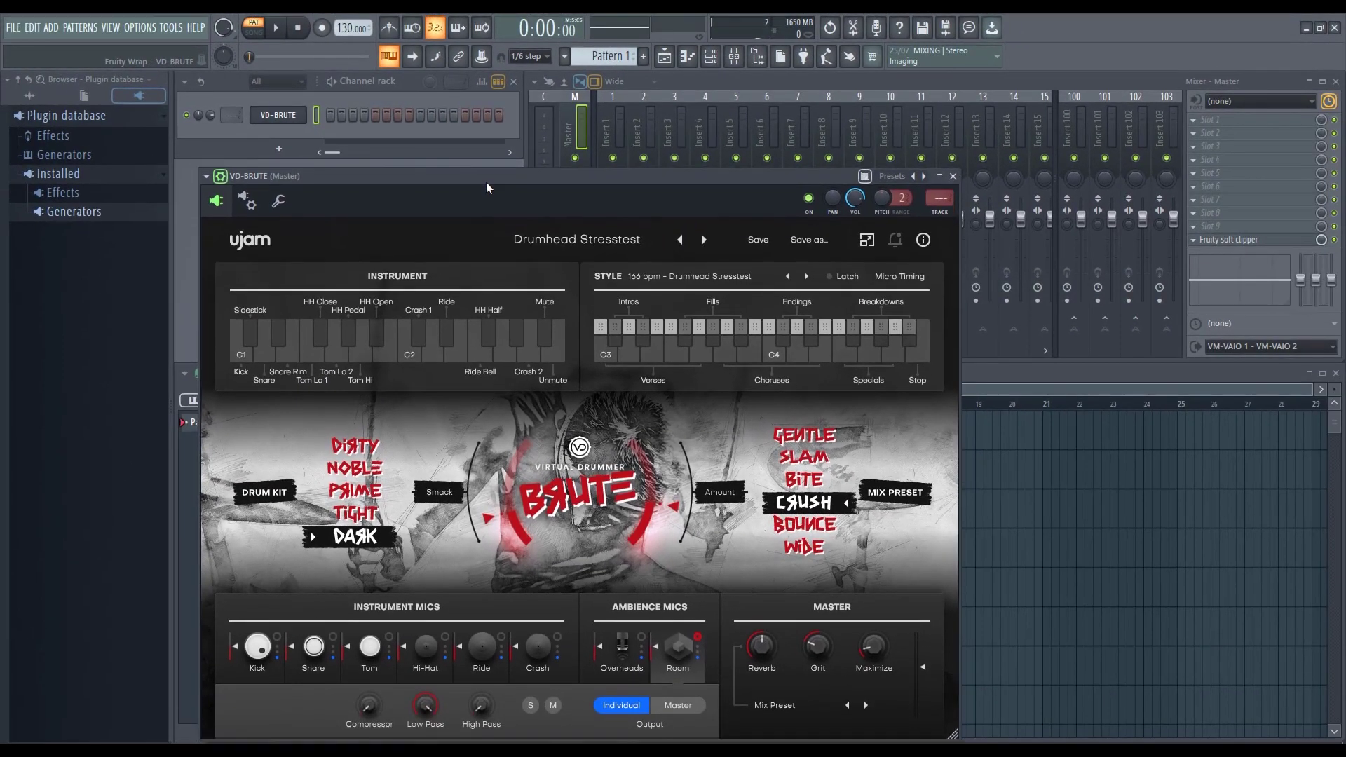
{"action": "left_click_drag", "start_coordinate": [487, 188], "coordinate": [485, 161]}
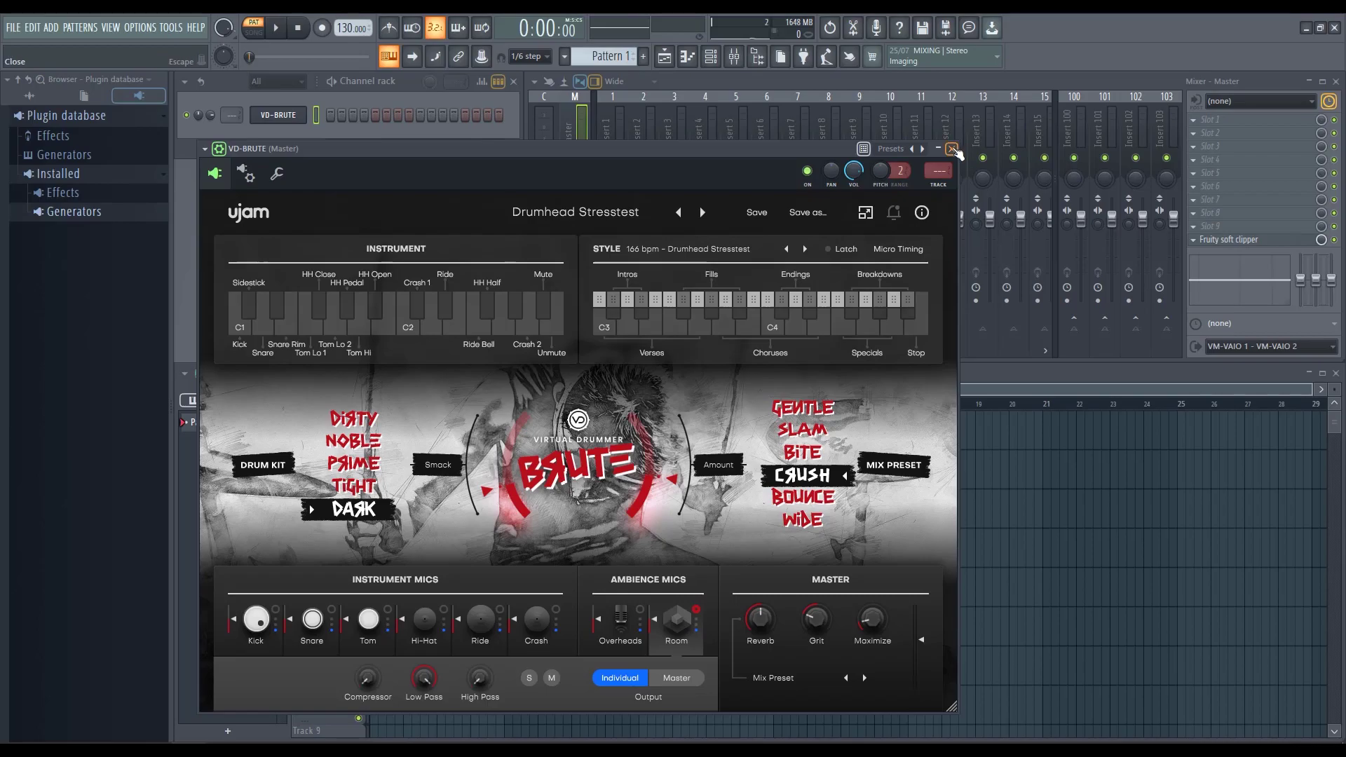
{"action": "left_click", "coordinate": [952, 149]}
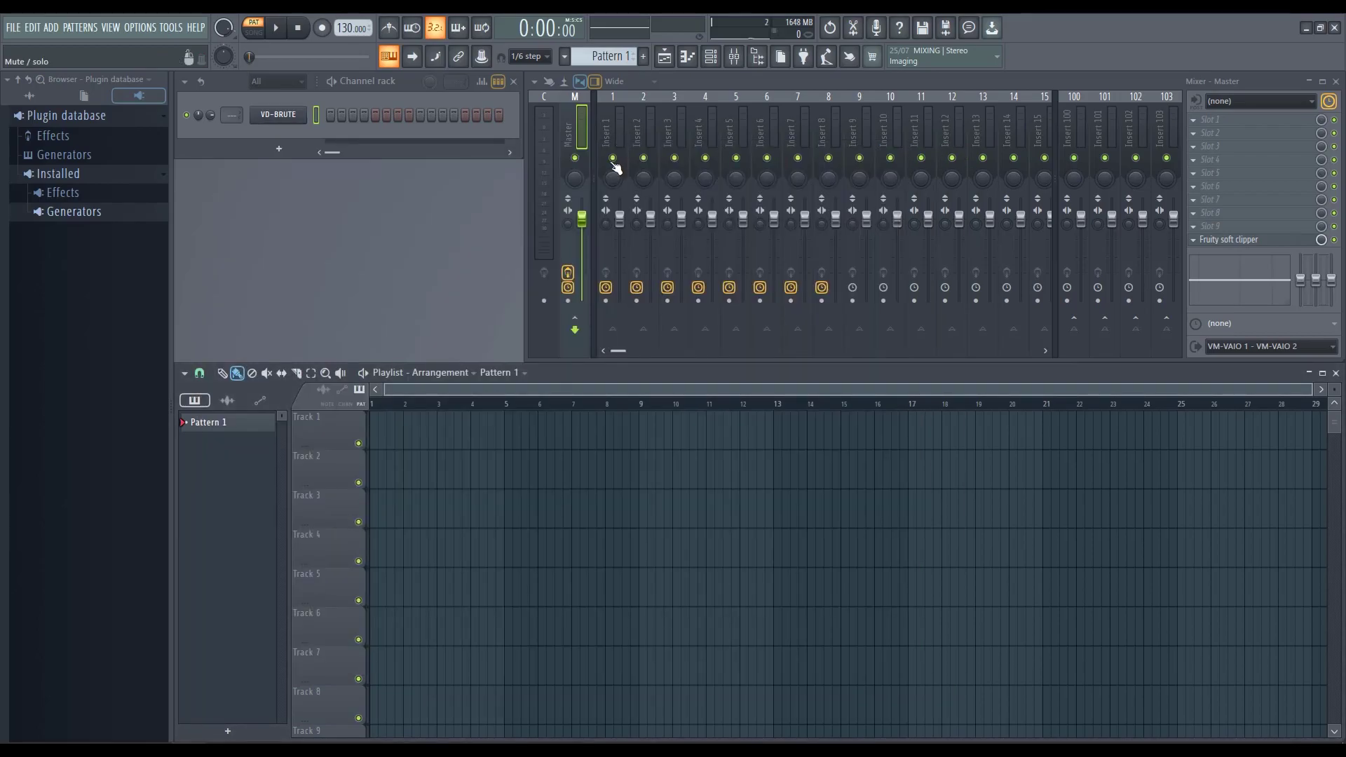
Step: Reopen VD-BRUTE from the channel rack, enable Latch for the style phrases, and close the plugin window
{"action": "left_click", "coordinate": [278, 114]}
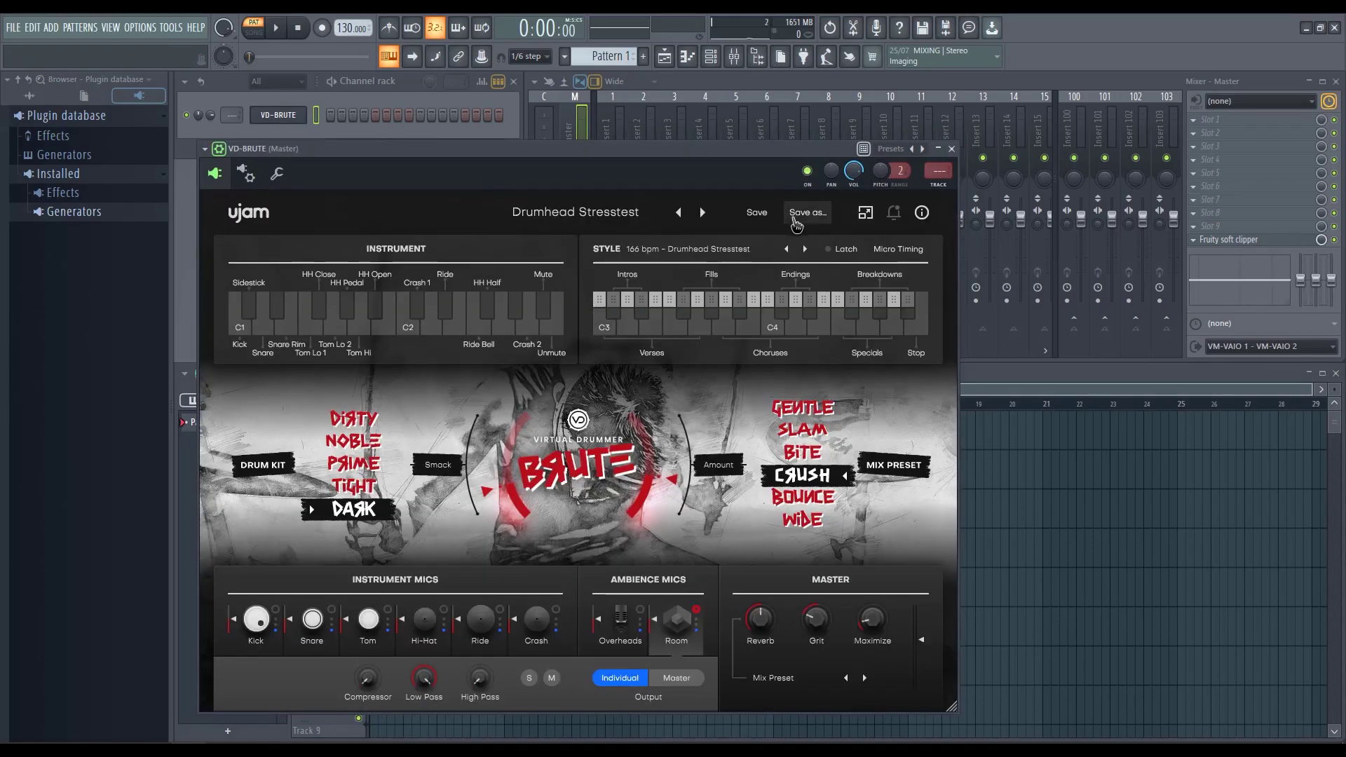
{"action": "left_click", "coordinate": [865, 212]}
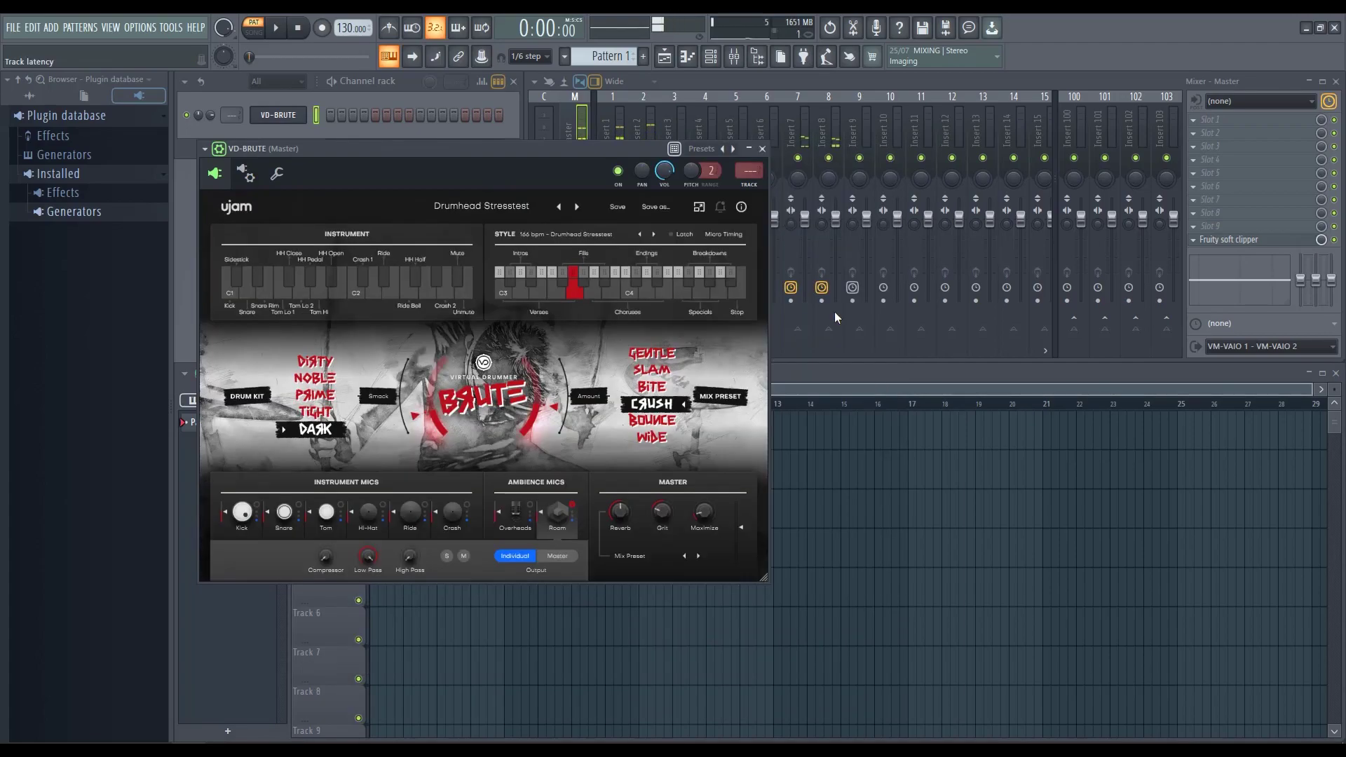
{"action": "left_click", "coordinate": [699, 207]}
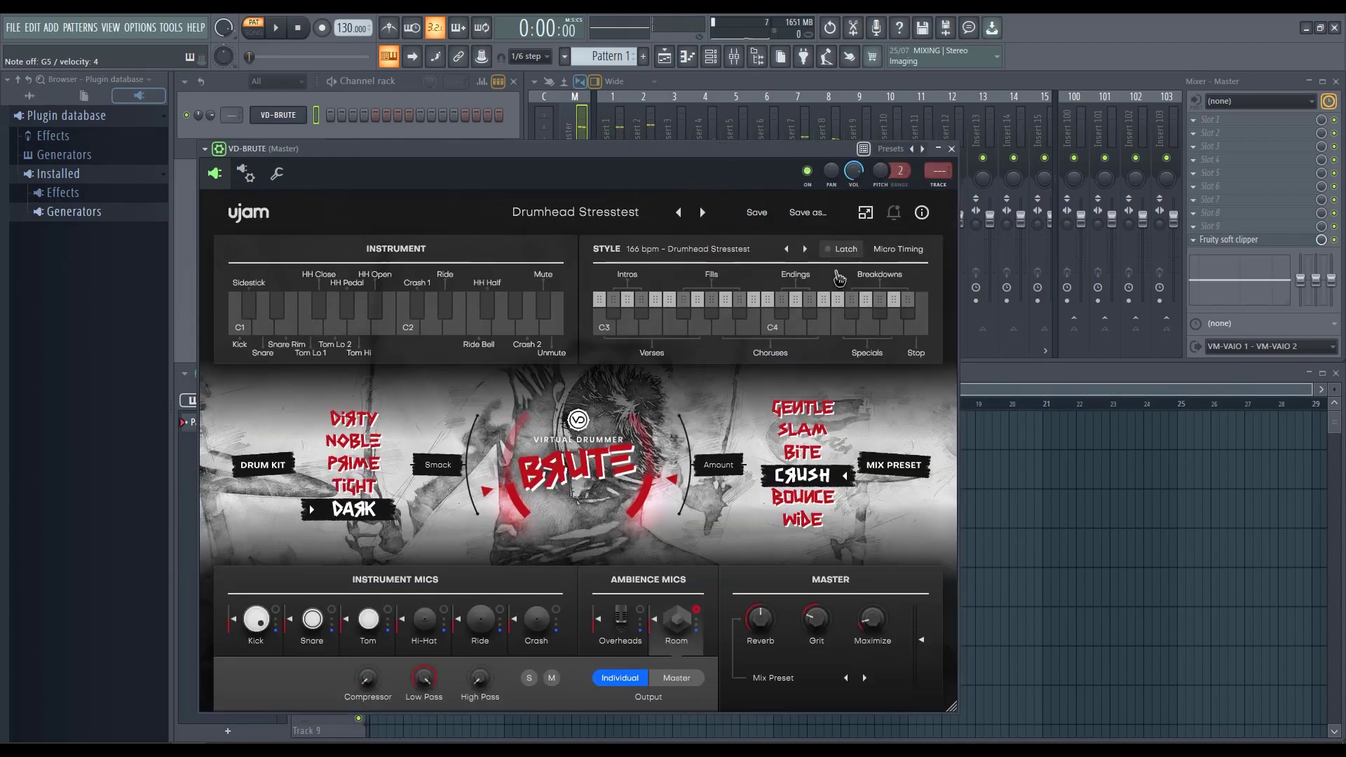
{"action": "left_click", "coordinate": [843, 248]}
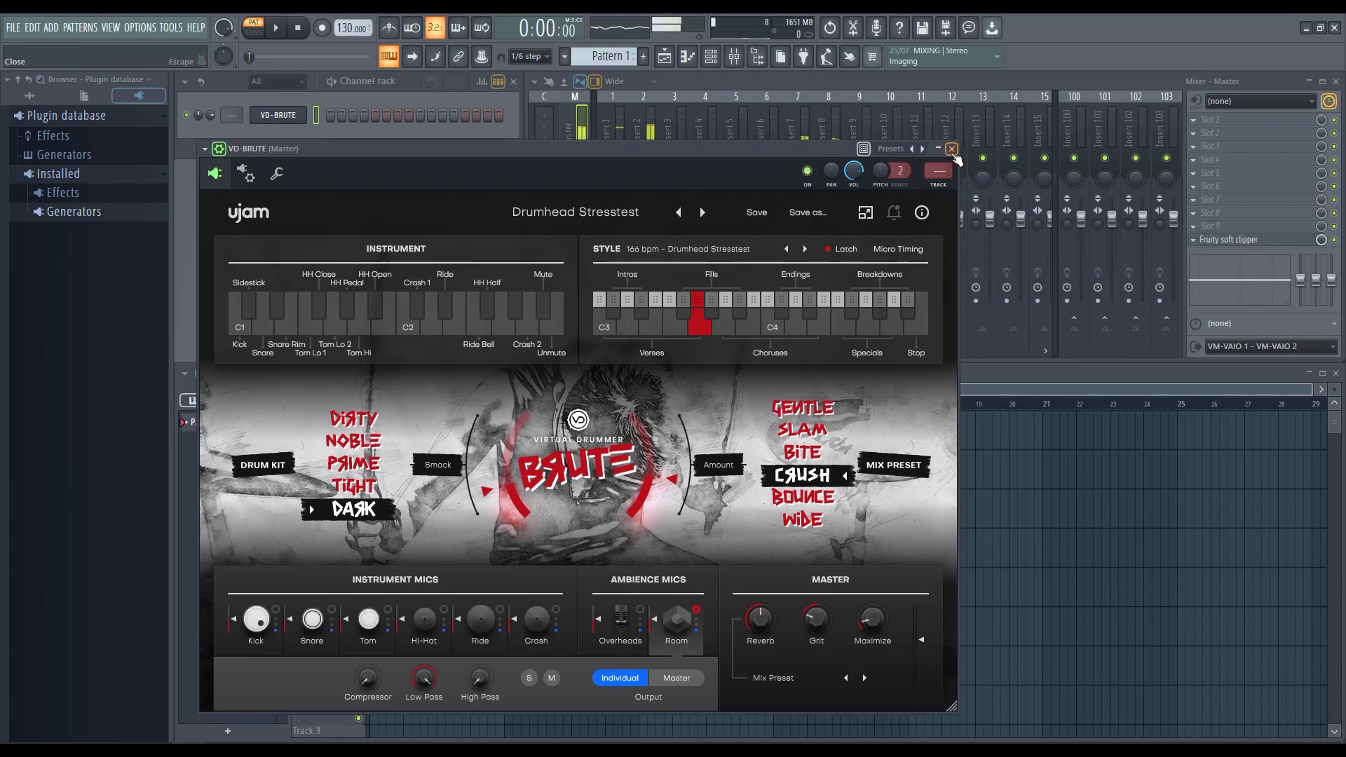
{"action": "left_click", "coordinate": [951, 150]}
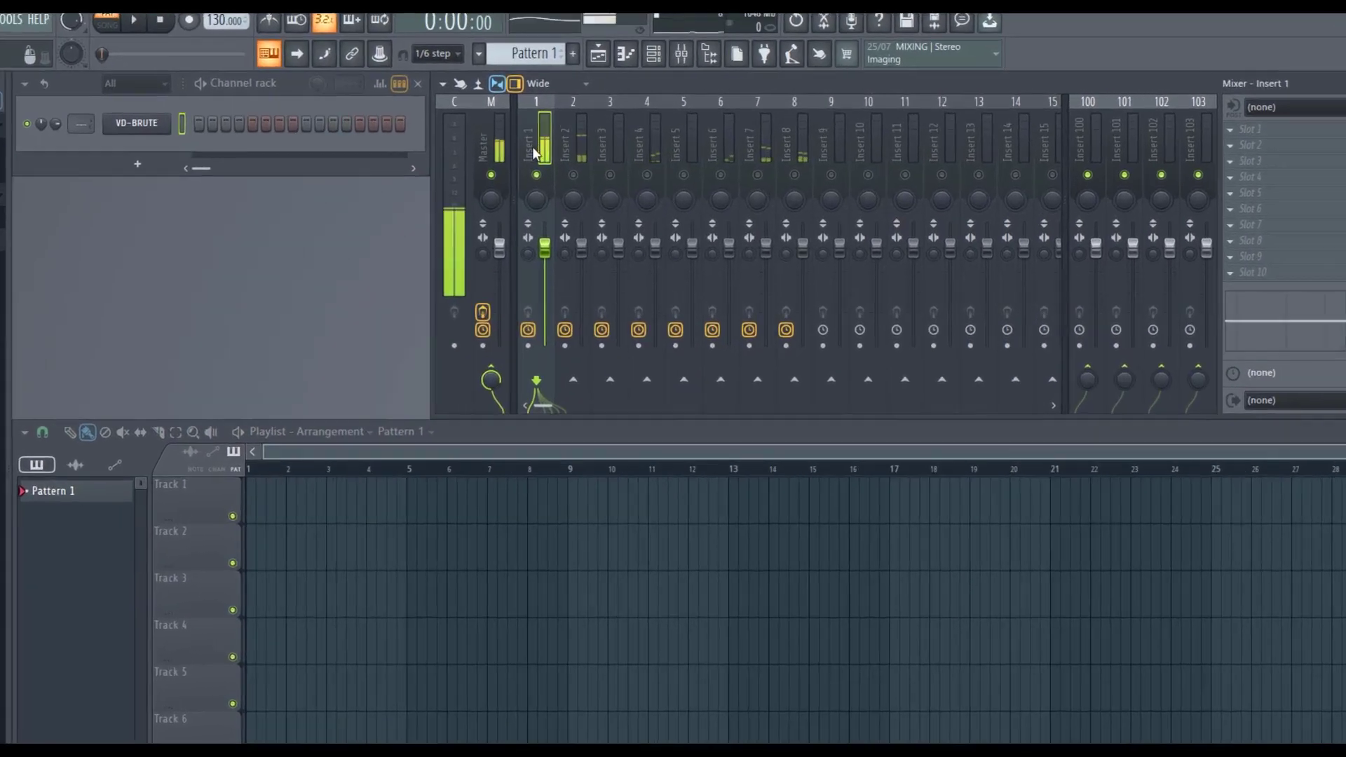
Step: Rename mixer track Insert 1 as Kick and unsolo it
{"action": "right_click", "coordinate": [617, 140]}
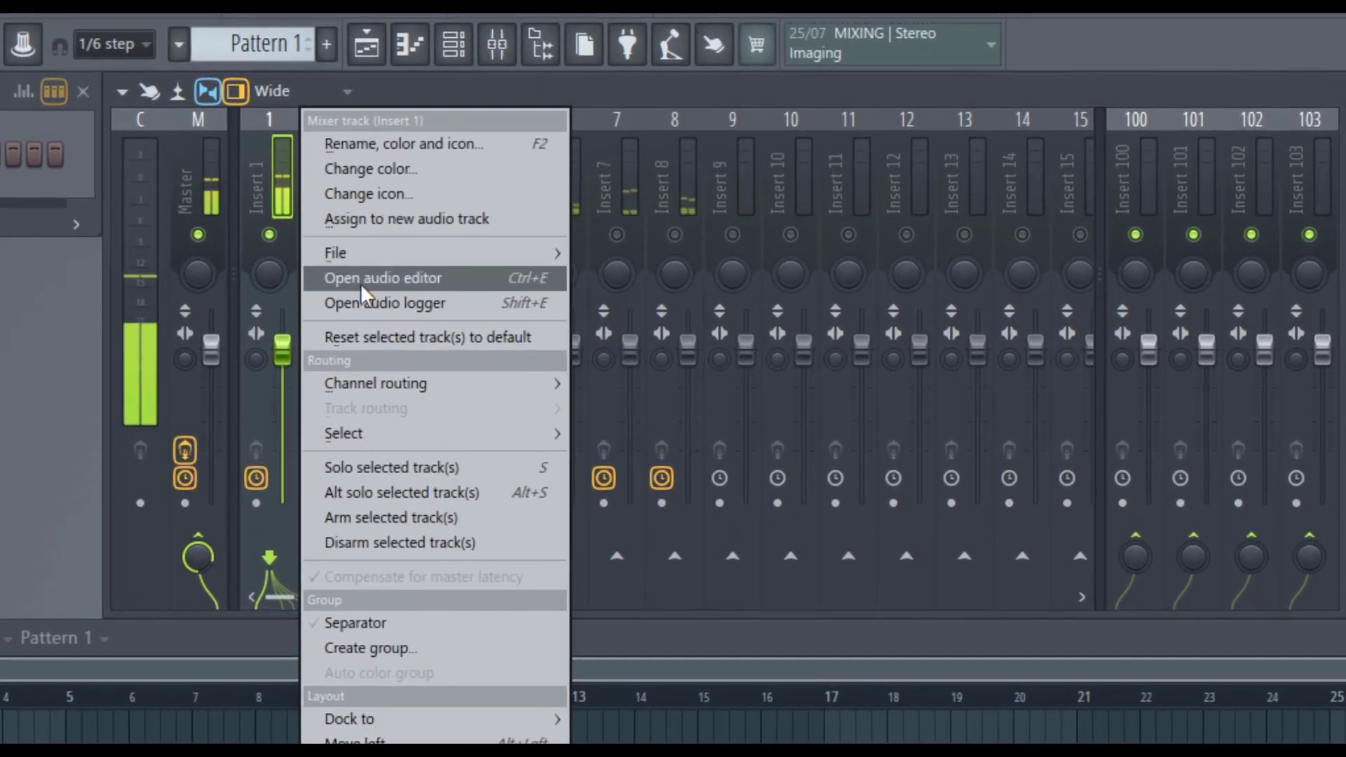
{"action": "left_click", "coordinate": [381, 146]}
{"action": "type", "text": "Kic"}
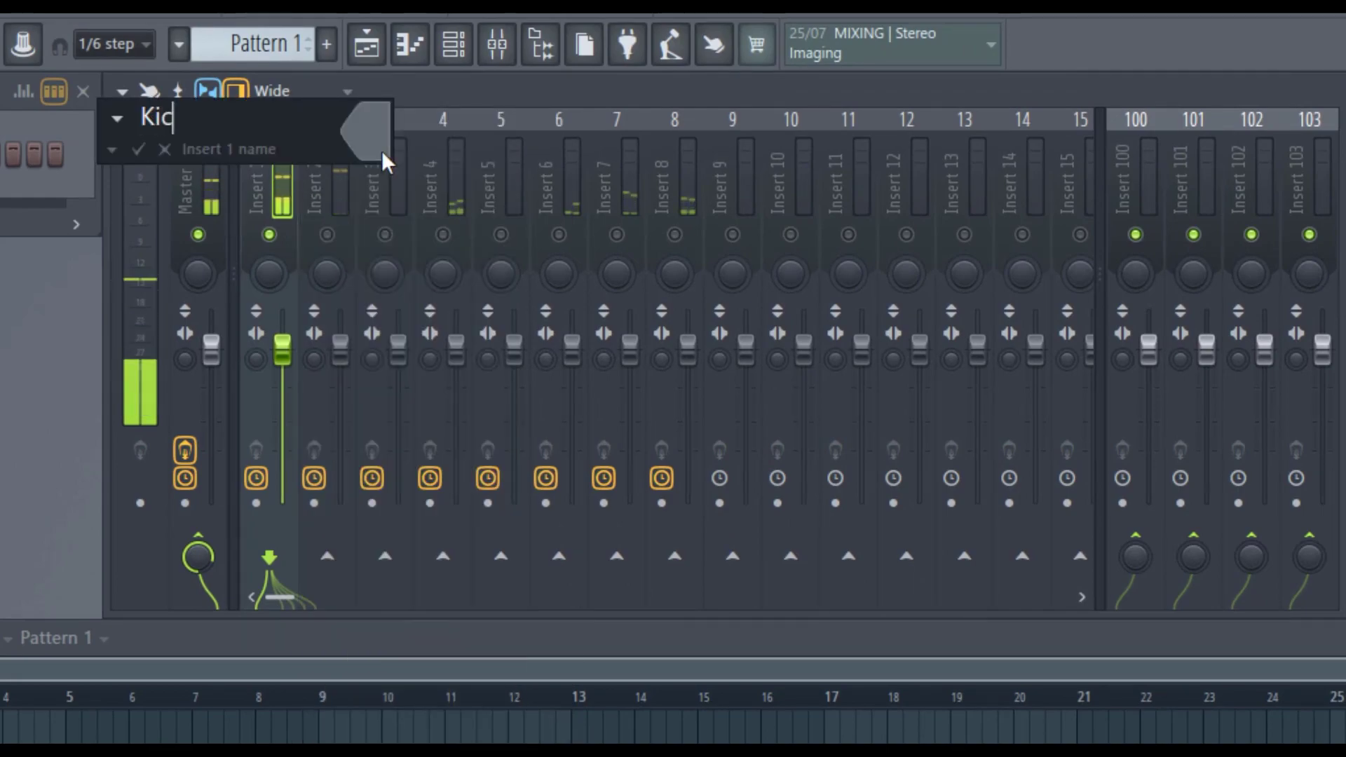
{"action": "type", "text": "k"}
{"action": "key", "text": "Return"}
{"action": "right_click", "coordinate": [269, 234]}
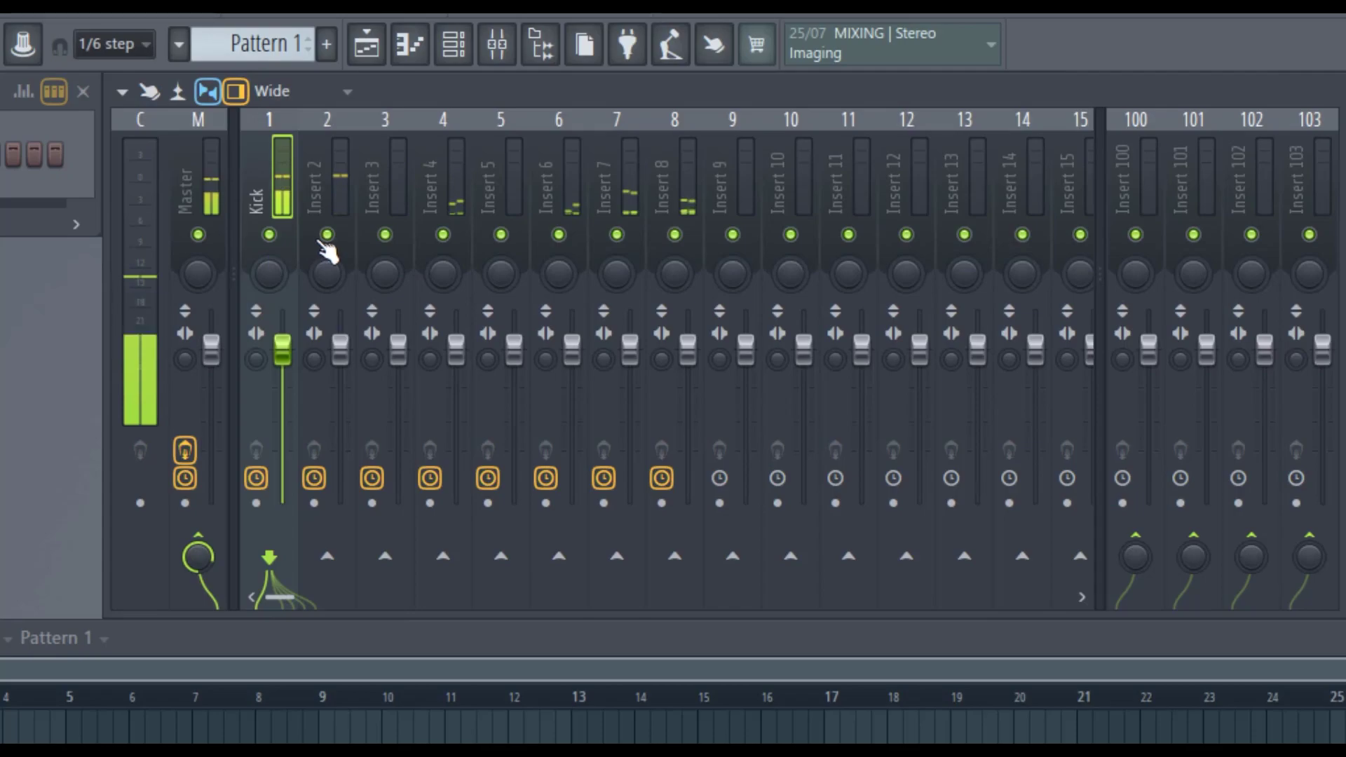
Step: Rename mixer track Insert 2 as Snare
{"action": "right_click", "coordinate": [330, 210]}
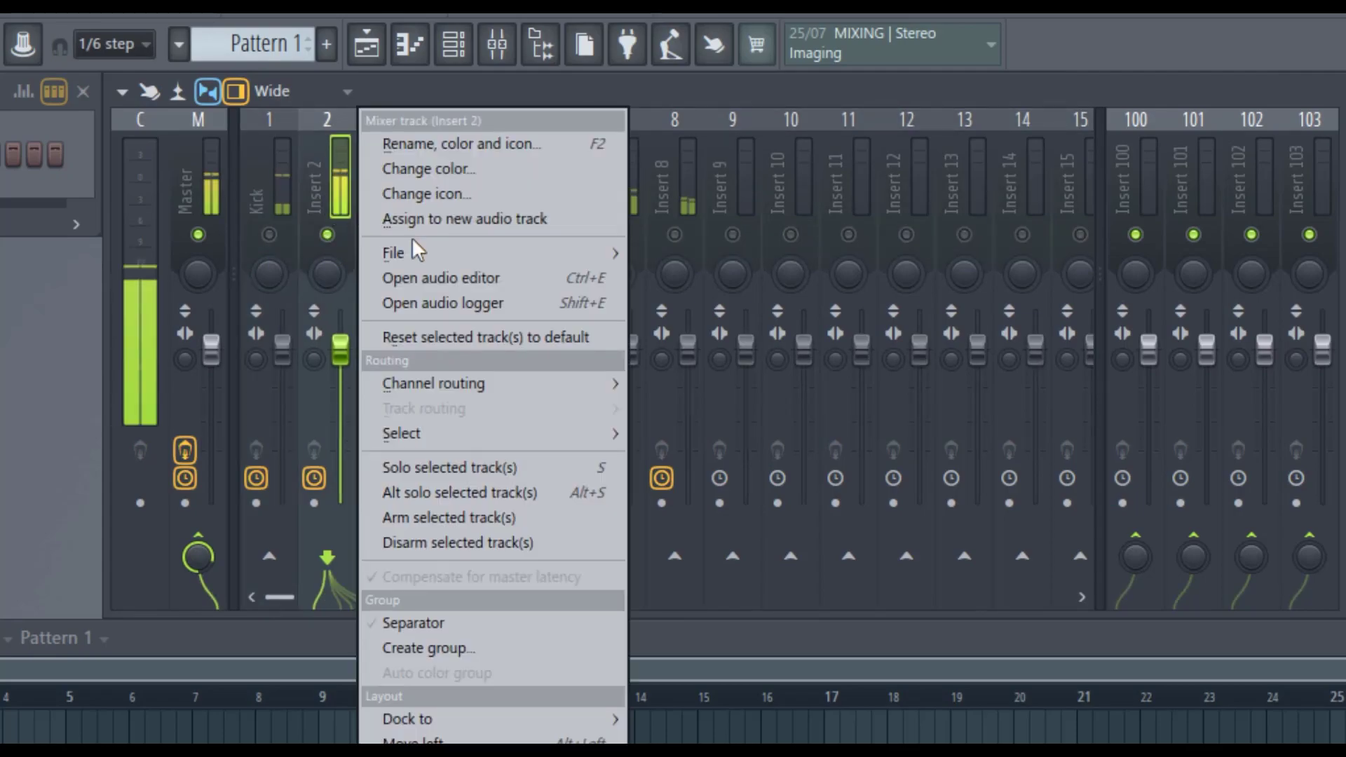
{"action": "left_click", "coordinate": [456, 145]}
{"action": "type", "text": "S"}
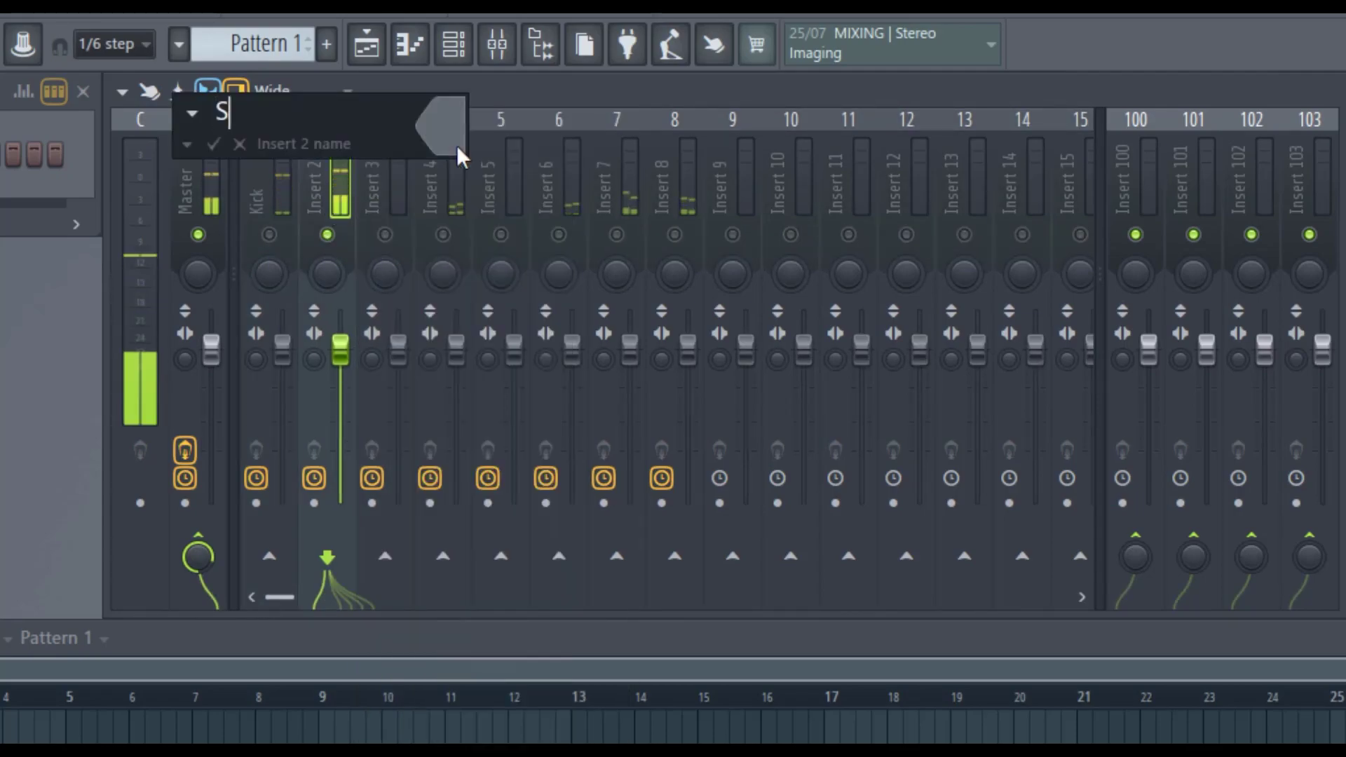
{"action": "type", "text": "natre"}
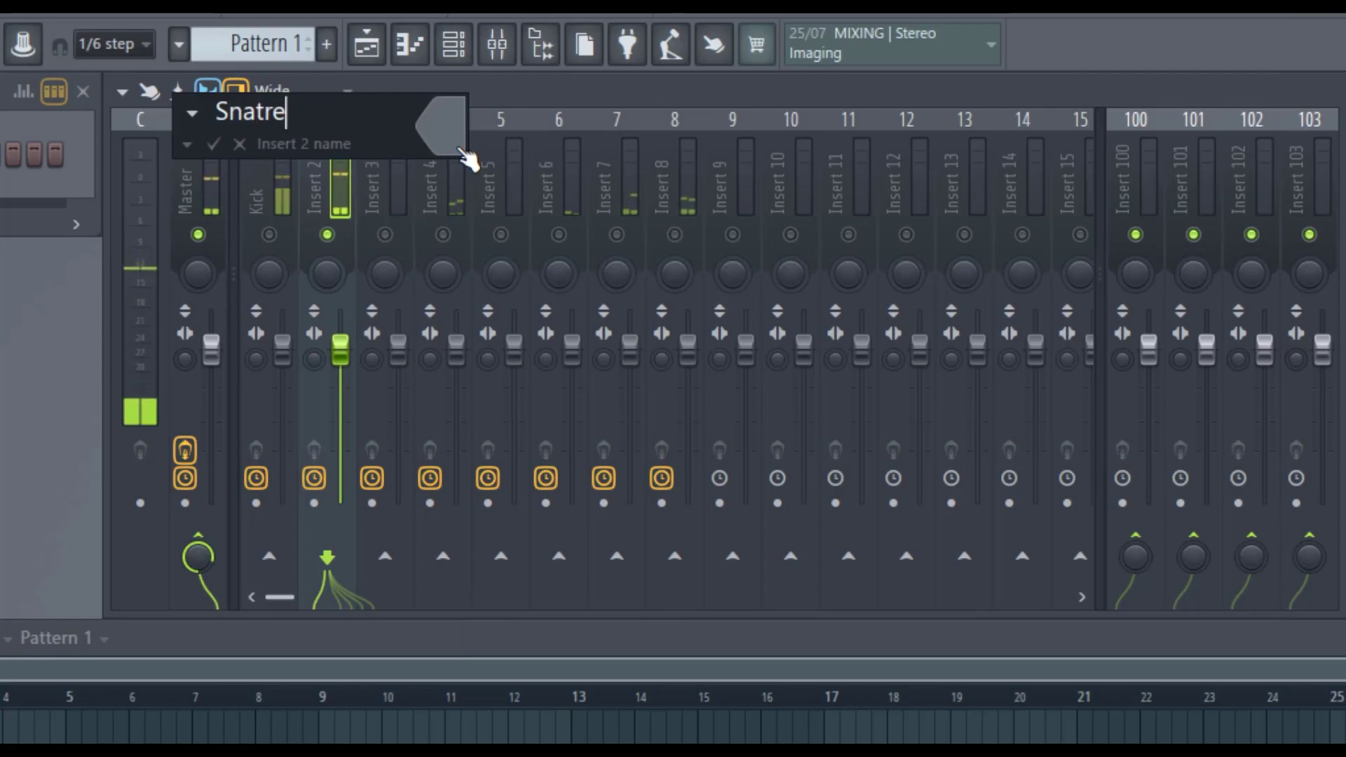
{"action": "key", "text": "BackSpace"}
{"action": "key", "text": "BackSpace"}
{"action": "key", "text": "BackSpace"}
{"action": "type", "text": "re"}
{"action": "key", "text": "Return"}
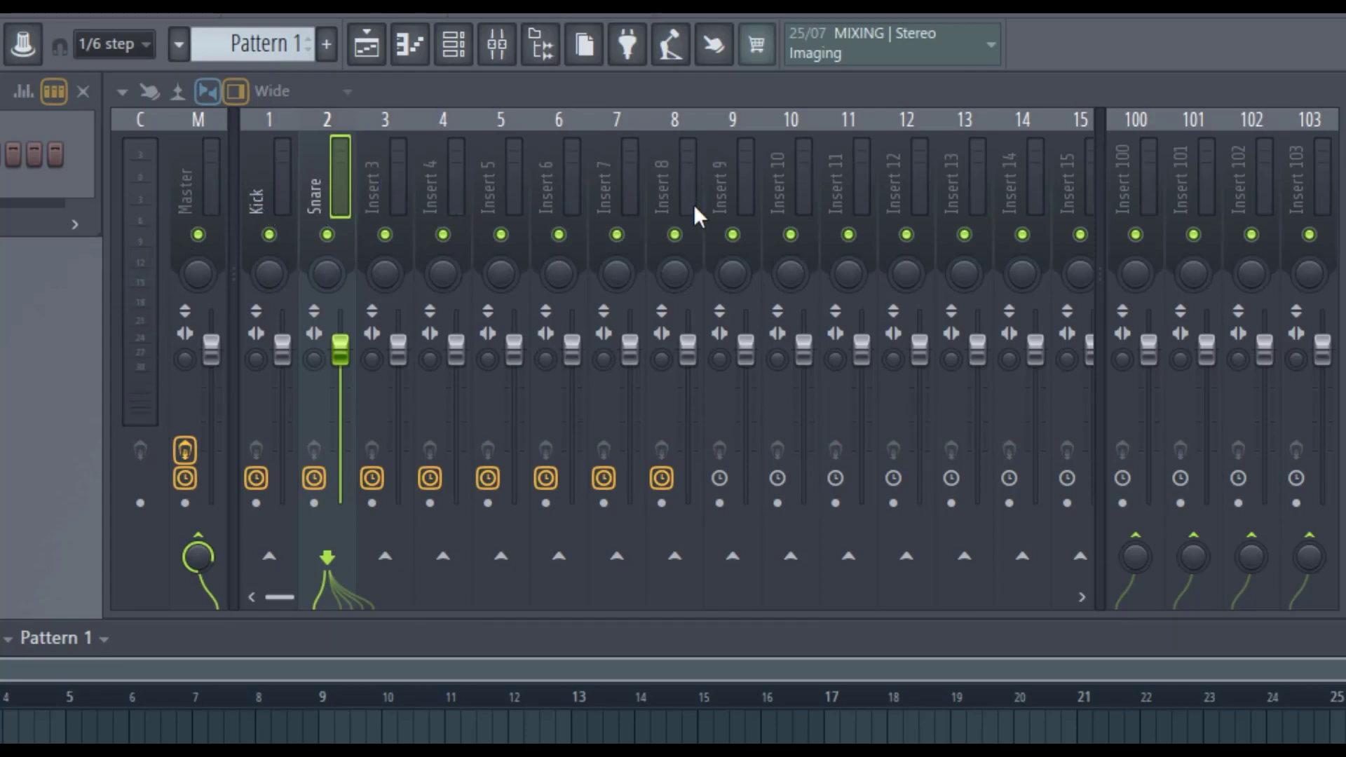
Step: Load Fruity Blood Overdrive into slot 3 of the Master track and raise its Pre Amp
{"action": "left_click", "coordinate": [267, 184]}
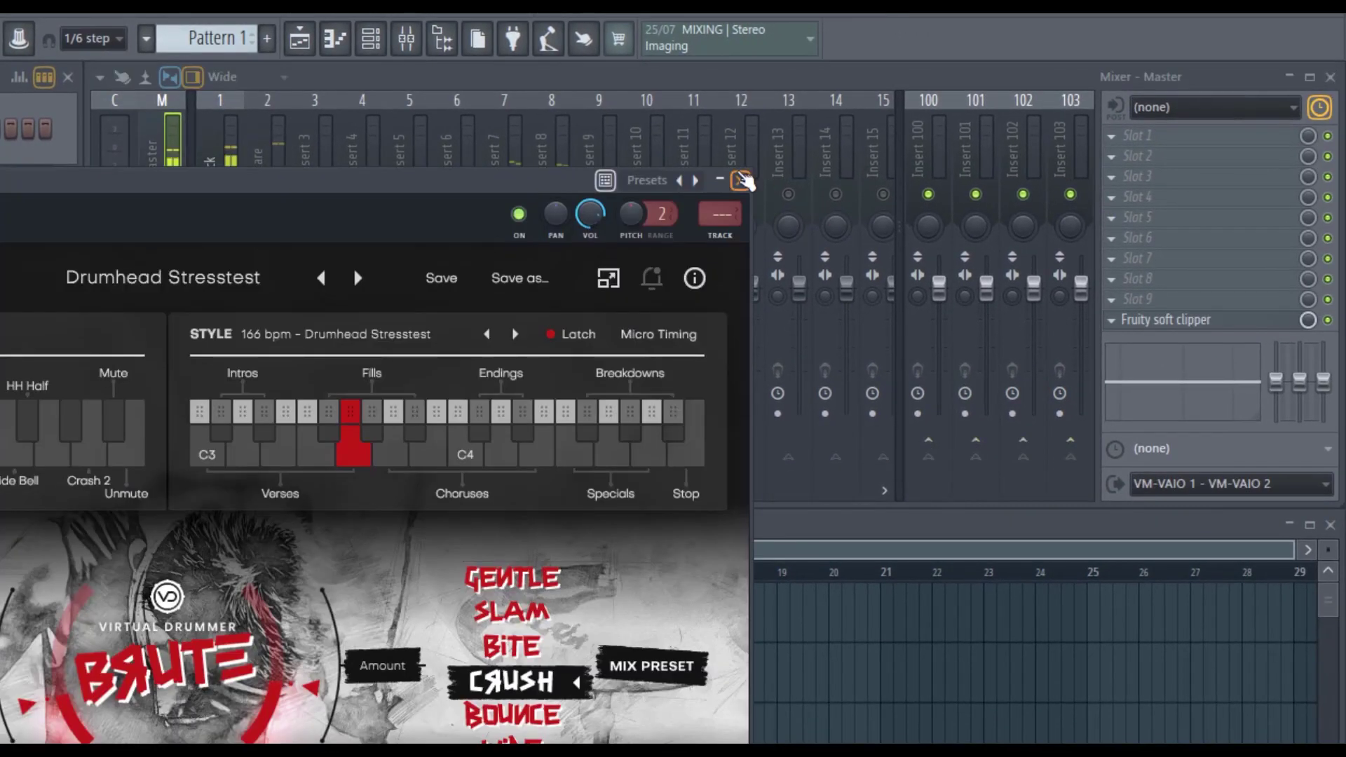
{"action": "left_click", "coordinate": [744, 184]}
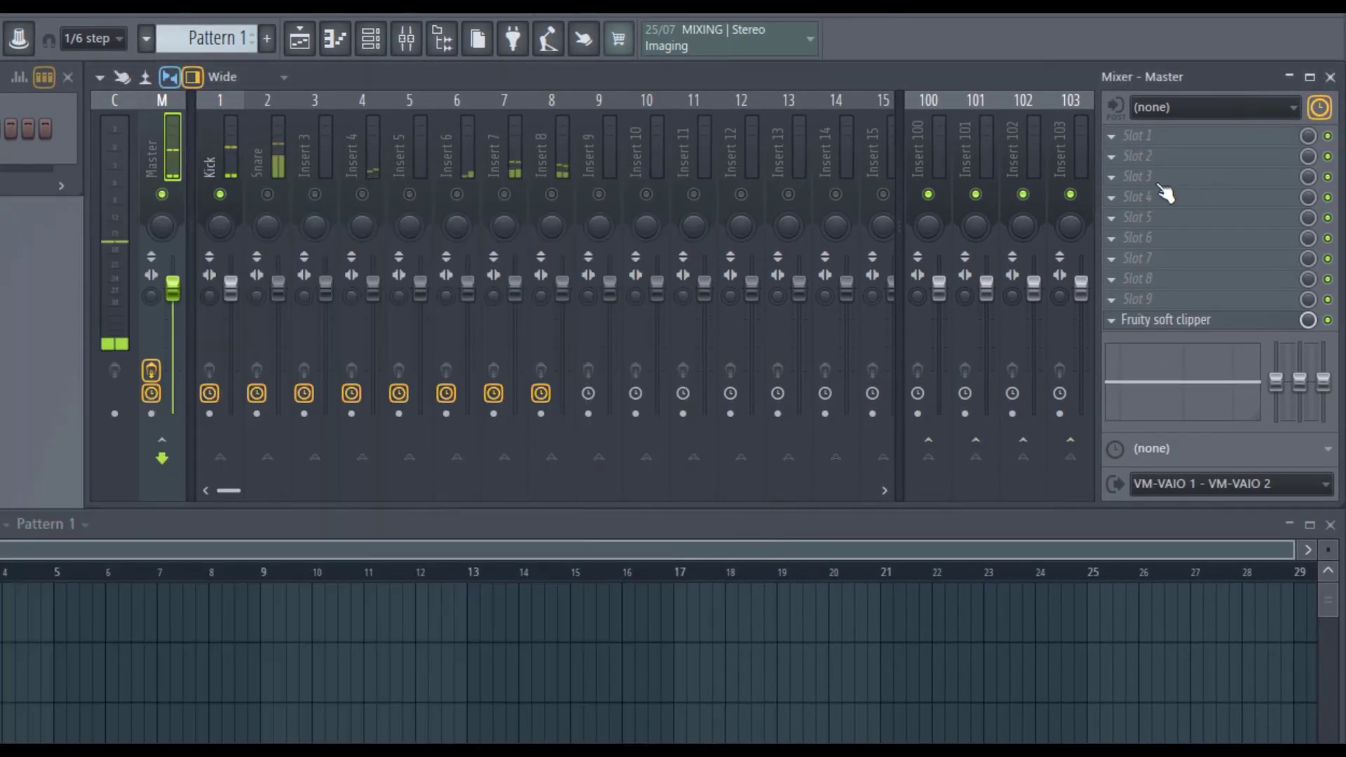
{"action": "left_click", "coordinate": [1118, 179]}
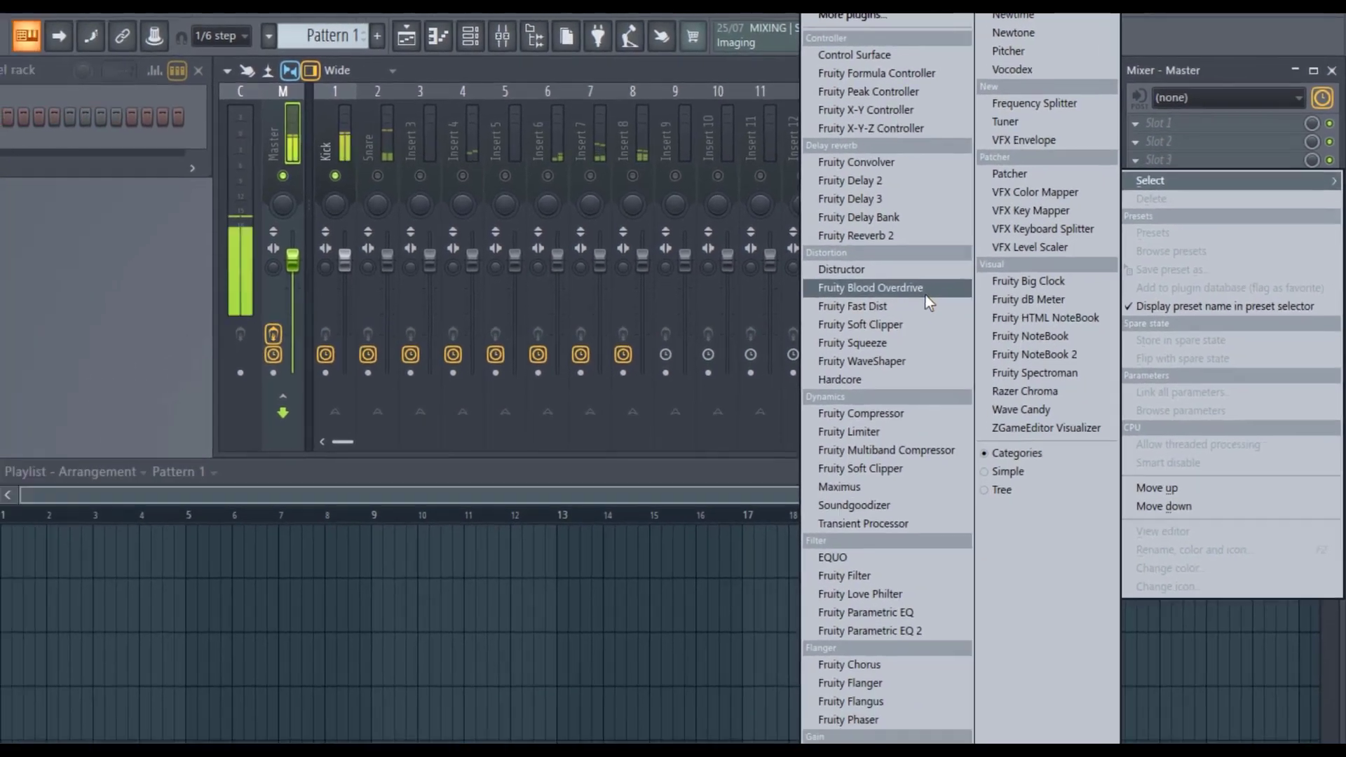
{"action": "left_click", "coordinate": [924, 290]}
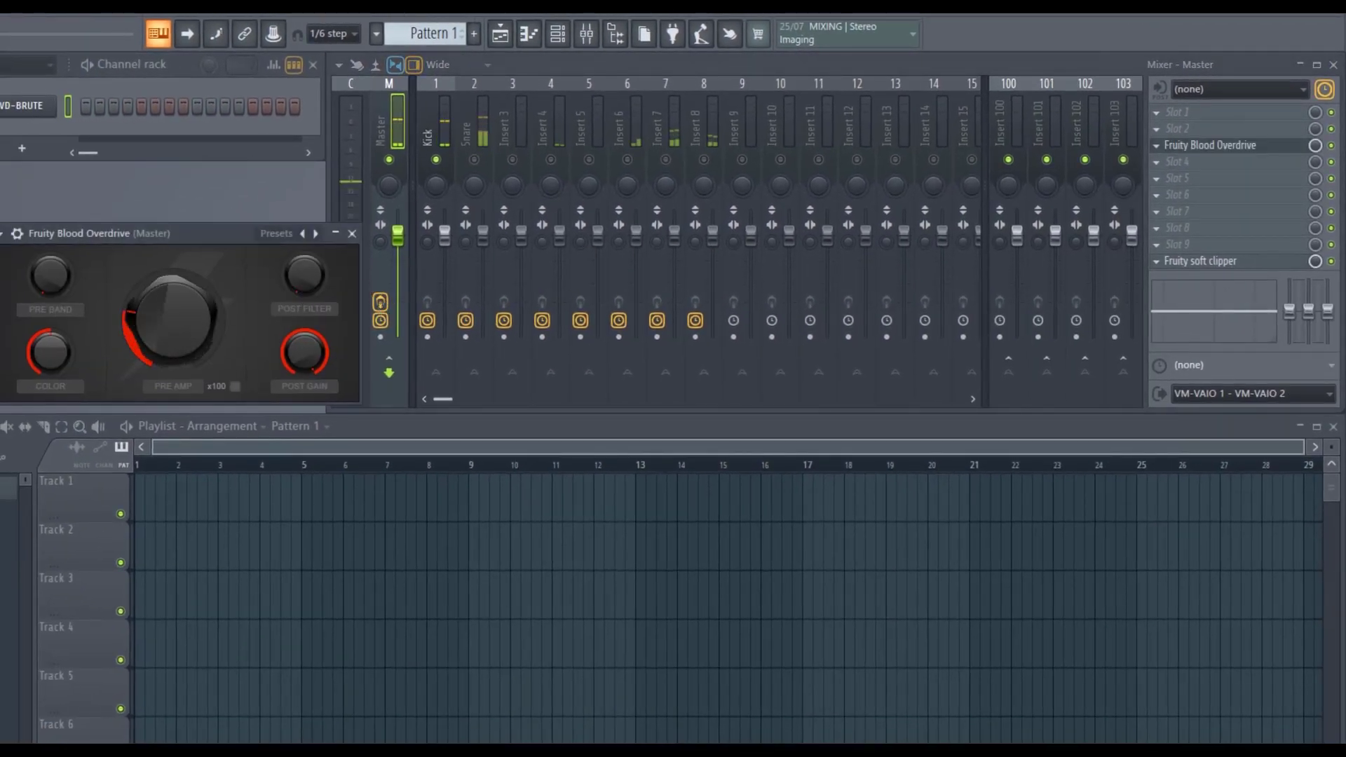
{"action": "left_click_drag", "start_coordinate": [172, 319], "coordinate": [171, 287]}
Step: Lower the volume fader of the Kick mixer track and select the Snare track
{"action": "left_click", "coordinate": [449, 267]}
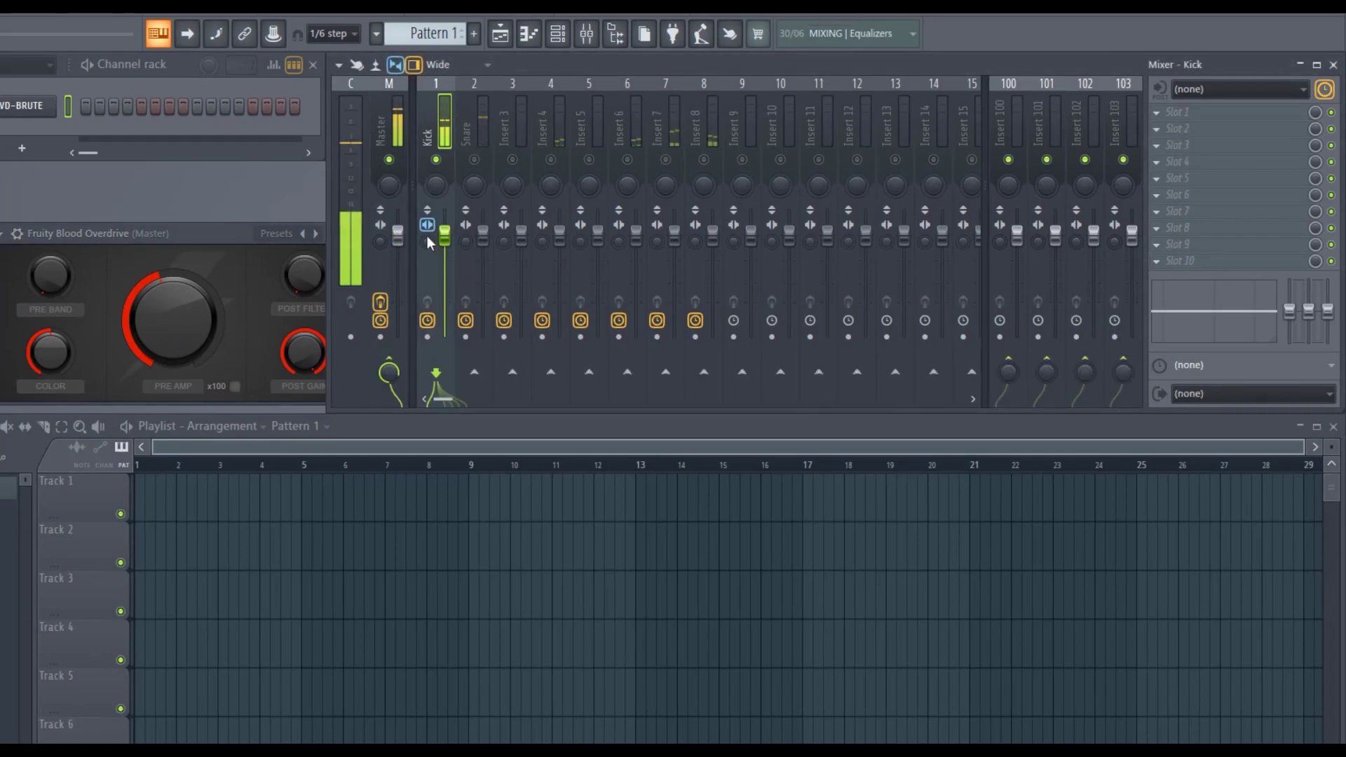
{"action": "left_click_drag", "start_coordinate": [444, 233], "coordinate": [445, 261]}
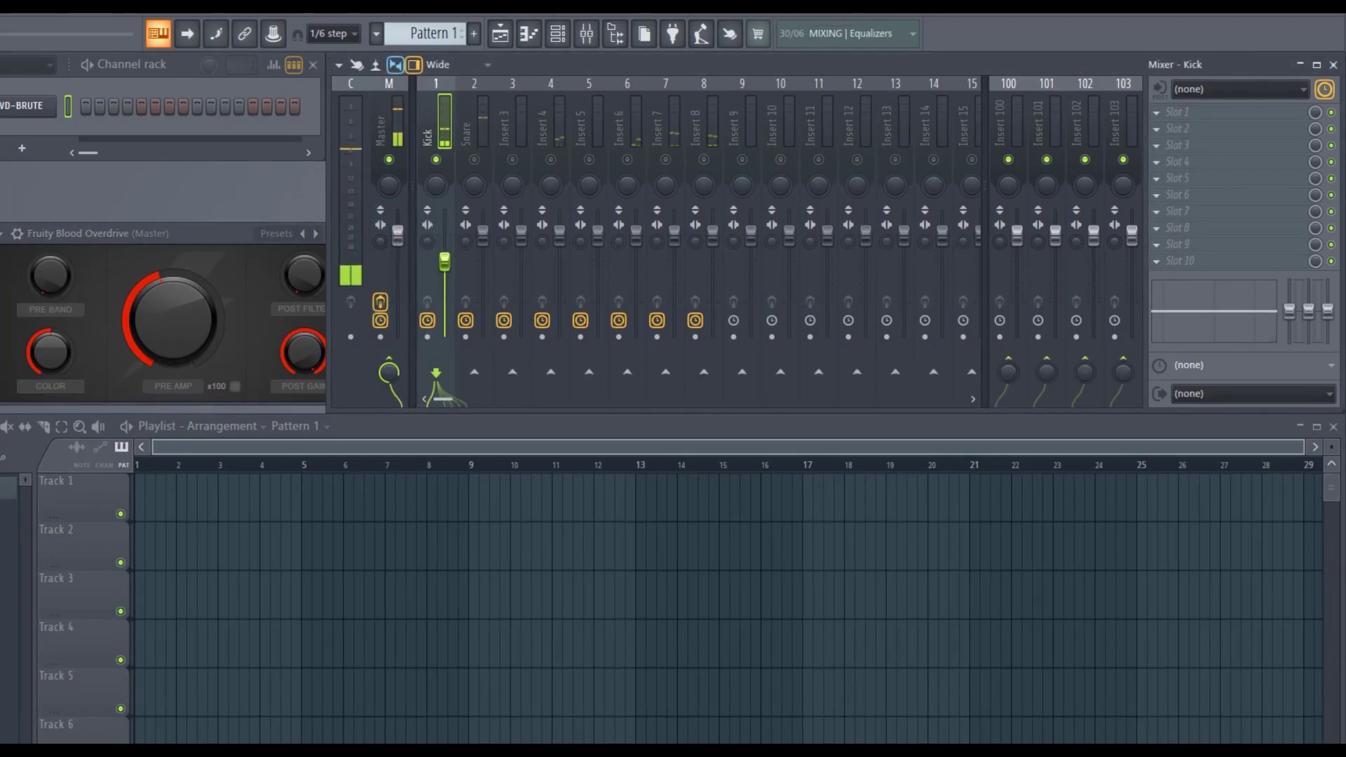
{"action": "left_click", "coordinate": [471, 175]}
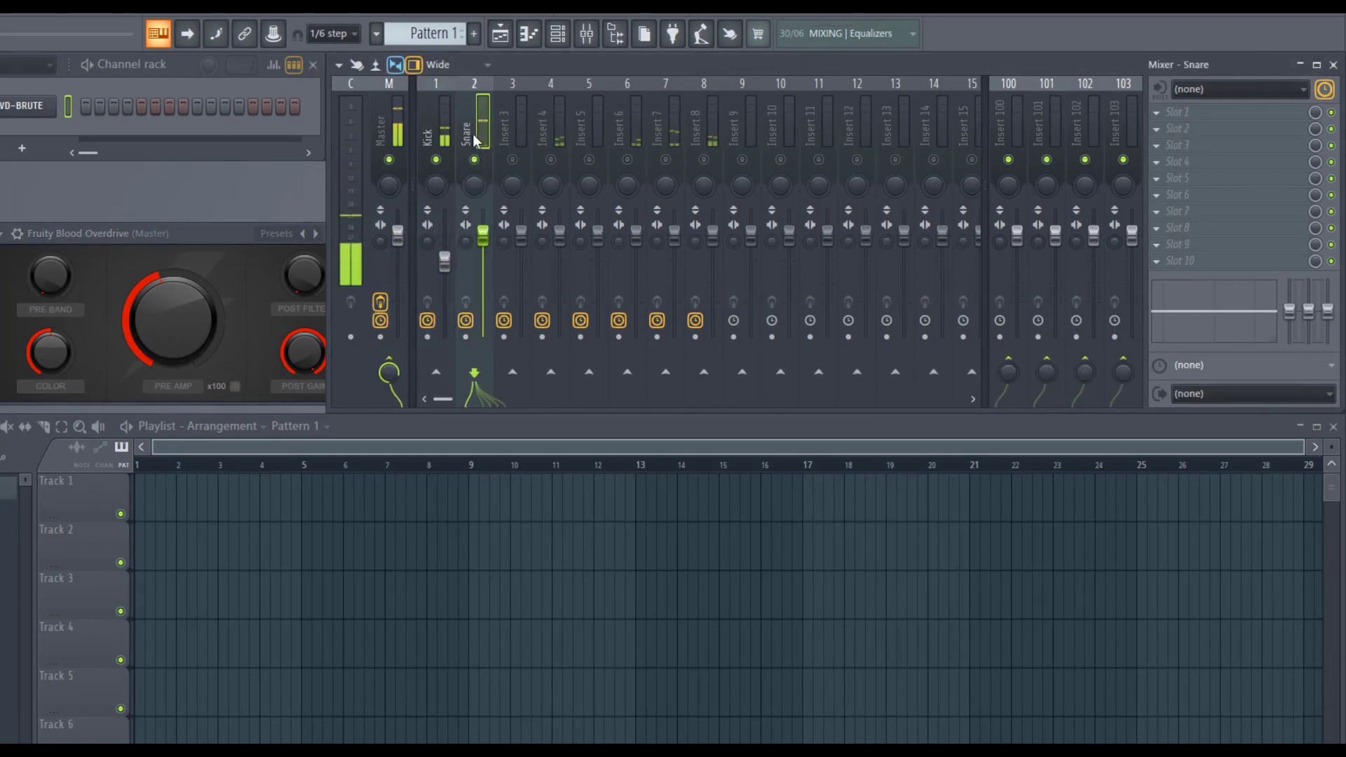
Step: Load Fruity Reeverb 2 into slot 4 of the Snare mixer track and lower the track's volume fader slightly
{"action": "left_click", "coordinate": [1164, 175]}
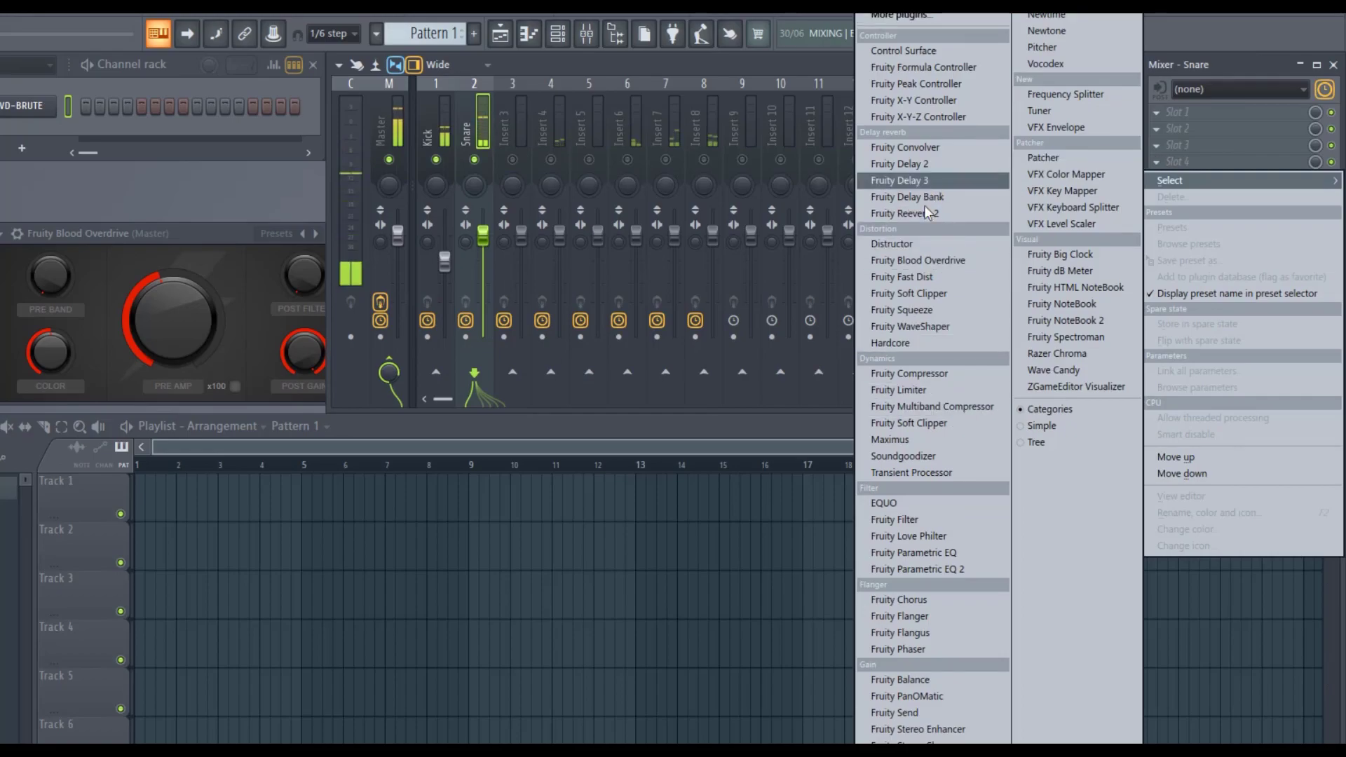
{"action": "left_click", "coordinate": [944, 215]}
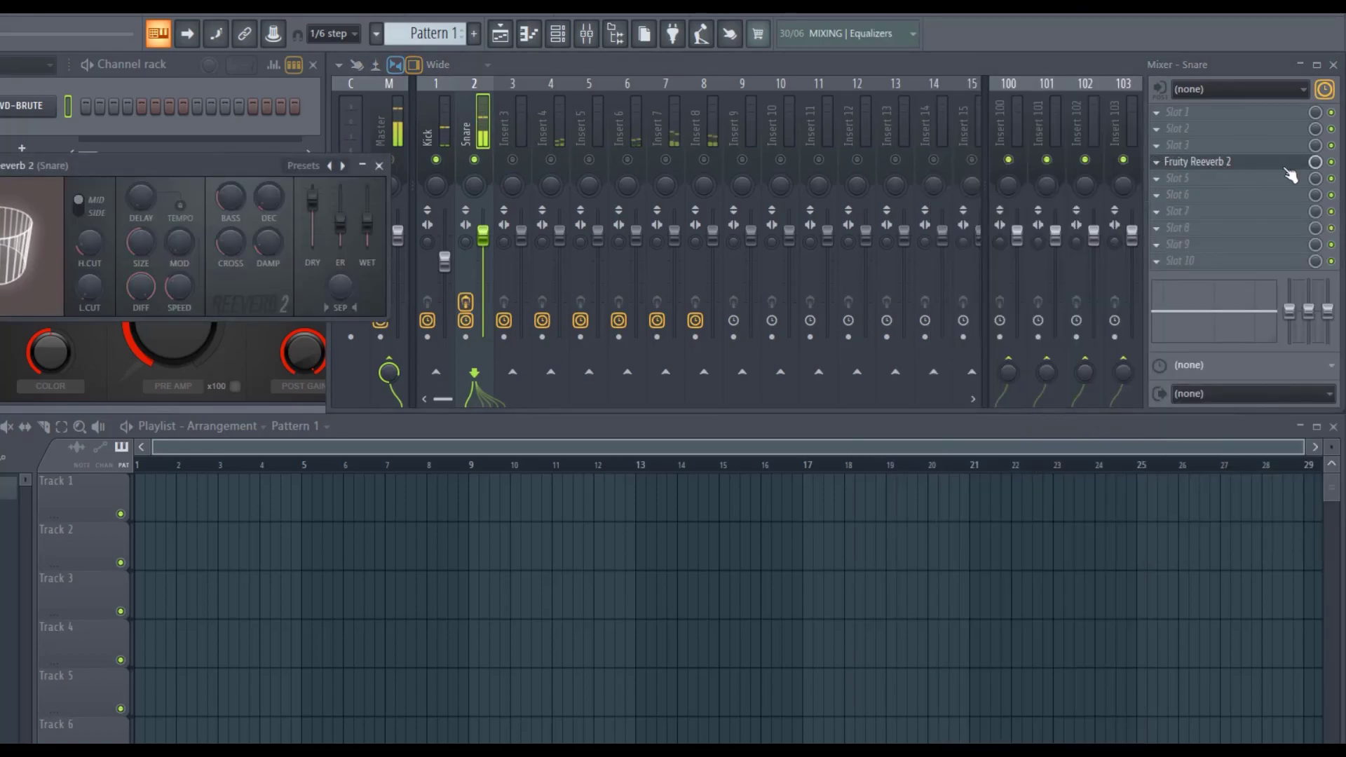
{"action": "mouse_move", "coordinate": [483, 232]}
{"action": "left_mouse_down"}
{"action": "mouse_move", "coordinate": [483, 259]}
{"action": "mouse_move", "coordinate": [483, 244]}
{"action": "left_mouse_up"}
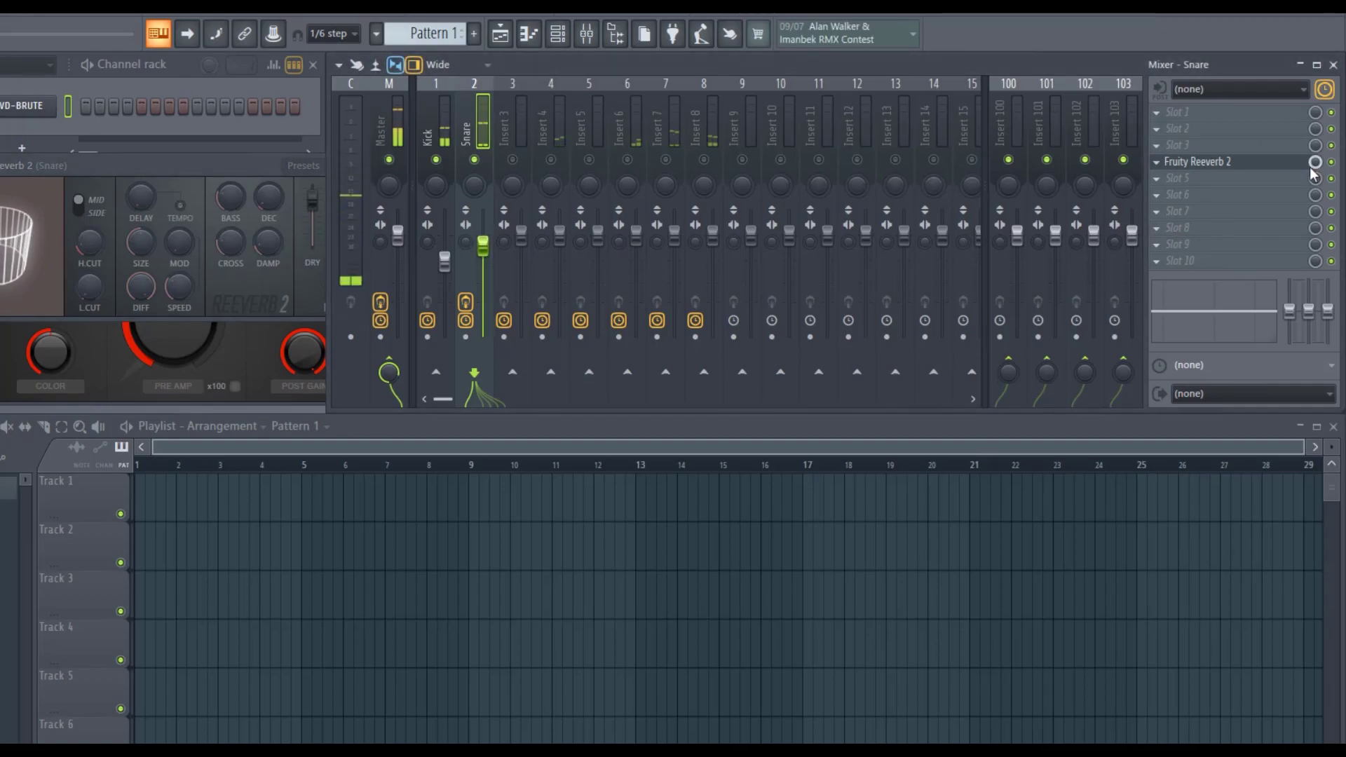
Step: Apply the The Venue preset to the Snare track's Fruity Reeverb 2 and lower the Snare volume fader further
{"action": "left_click", "coordinate": [1153, 163]}
{"action": "mouse_move", "coordinate": [1186, 225]}
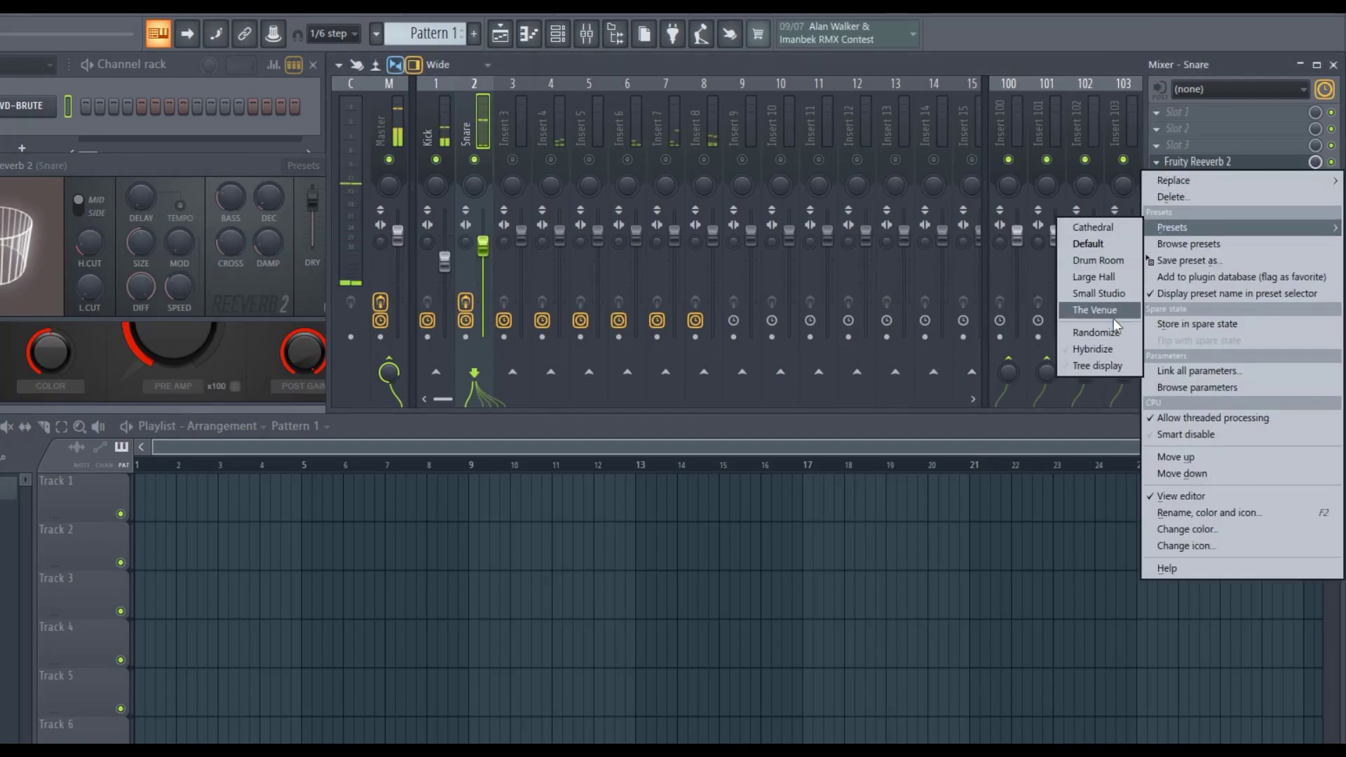
{"action": "left_click", "coordinate": [1113, 314]}
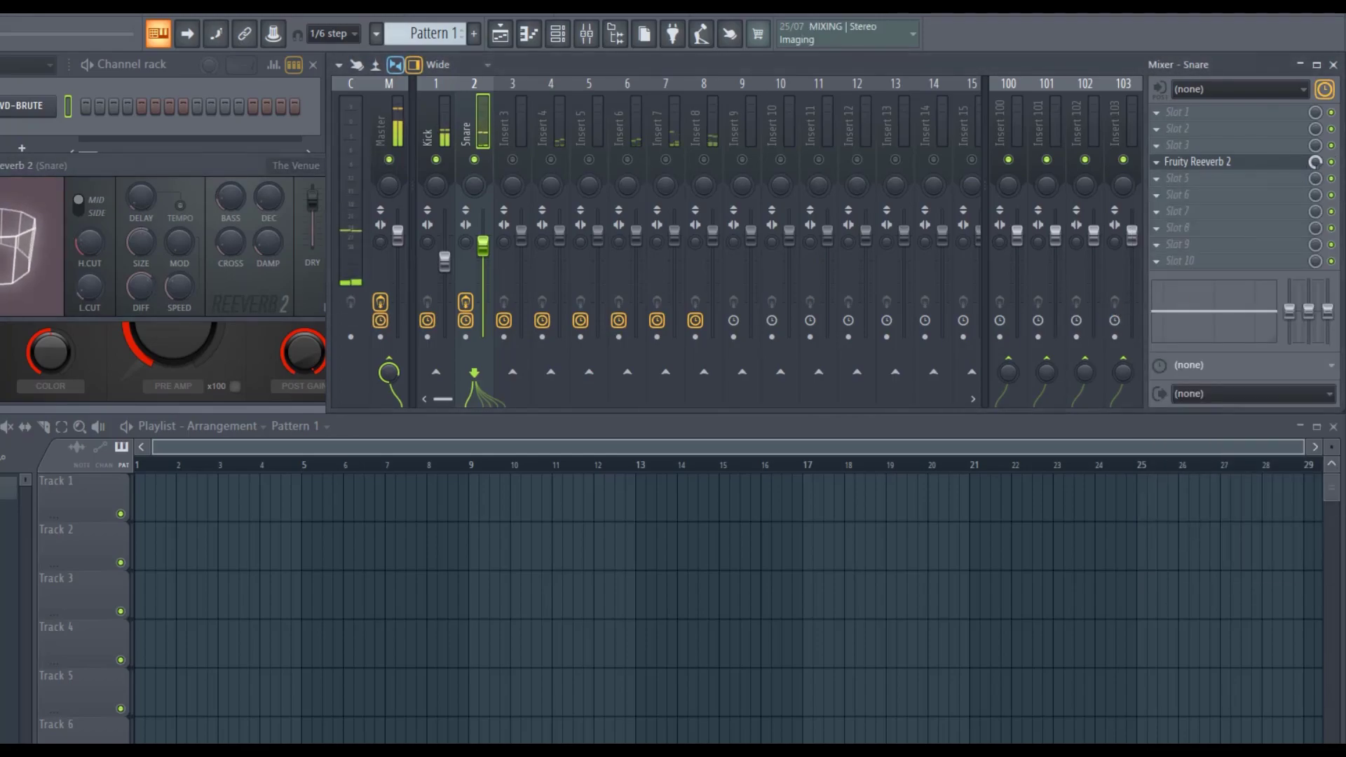
{"action": "left_click_drag", "start_coordinate": [483, 244], "coordinate": [483, 254]}
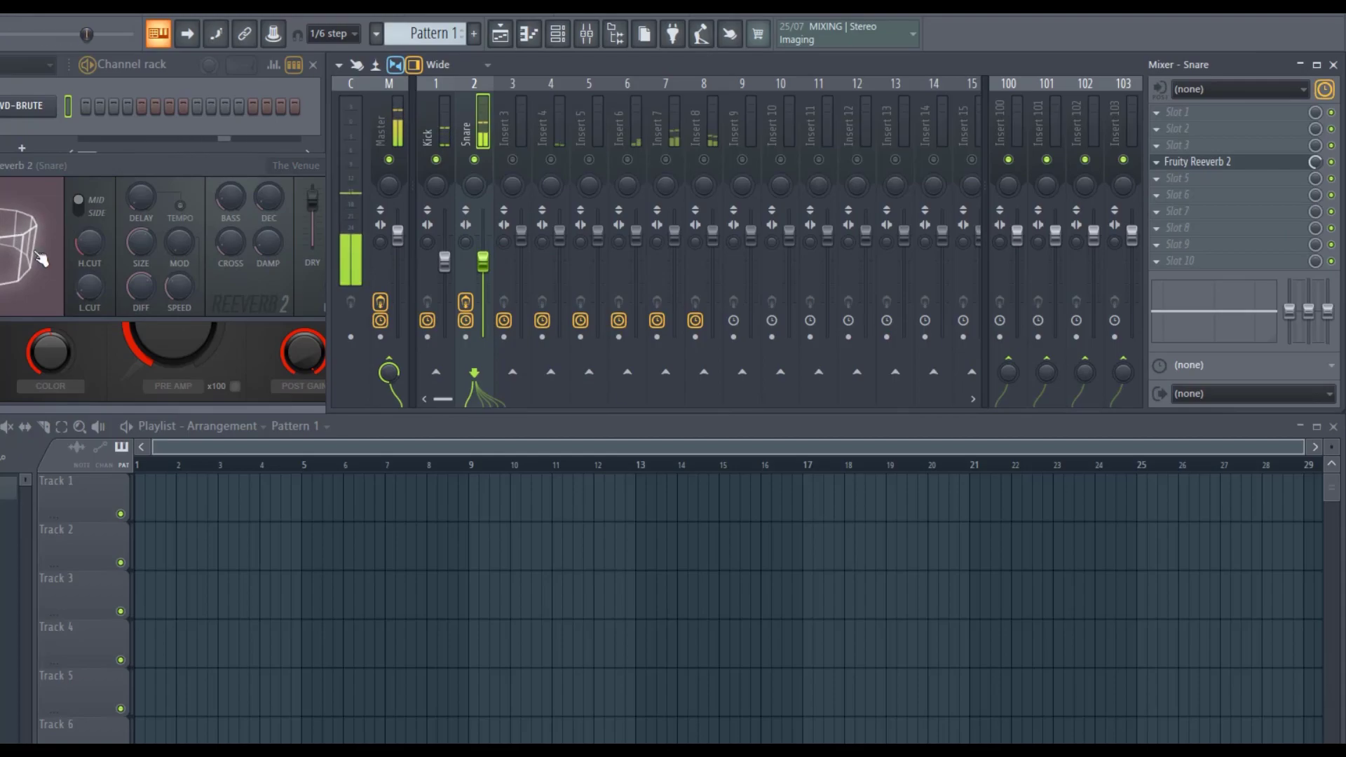
Step: Move the Fruity Reeverb 2 window away from the channel rack and stop playback
{"action": "left_click", "coordinate": [14, 106]}
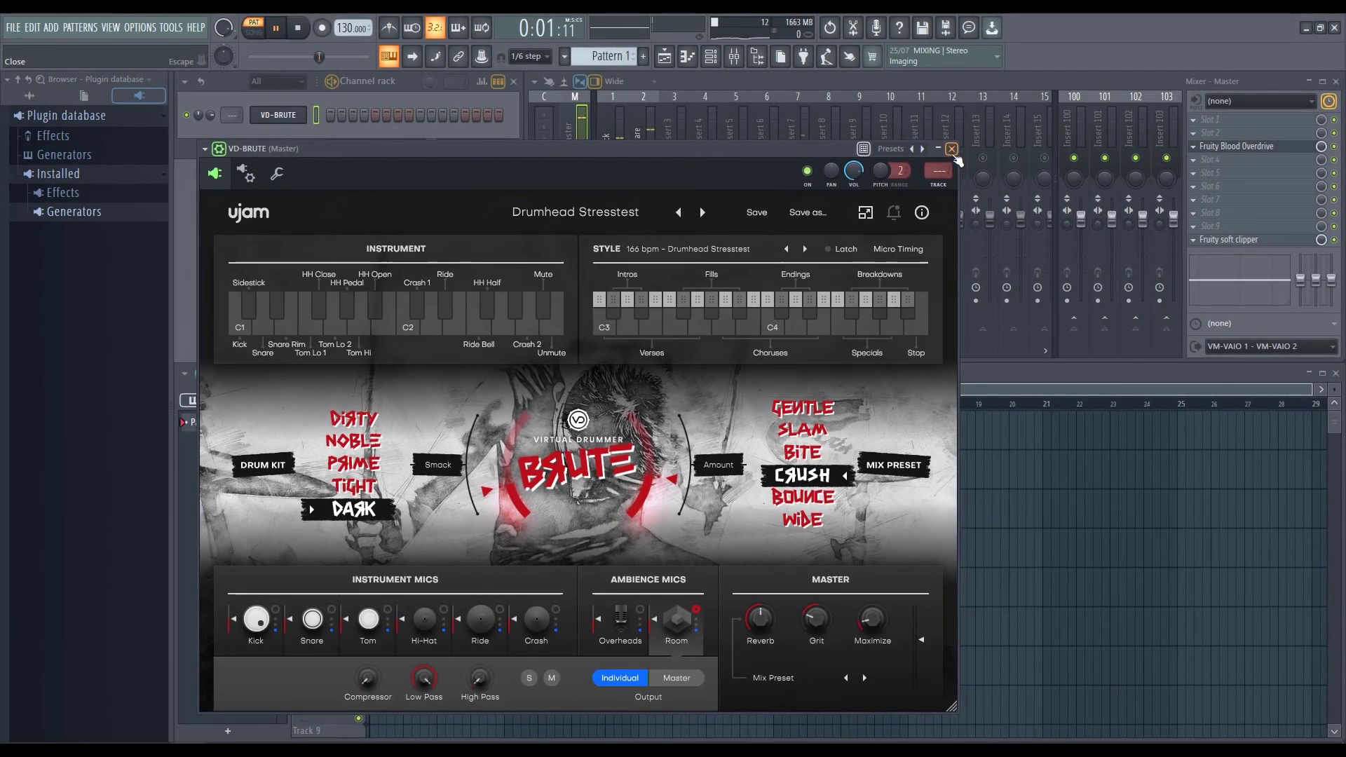
{"action": "left_click", "coordinate": [858, 148]}
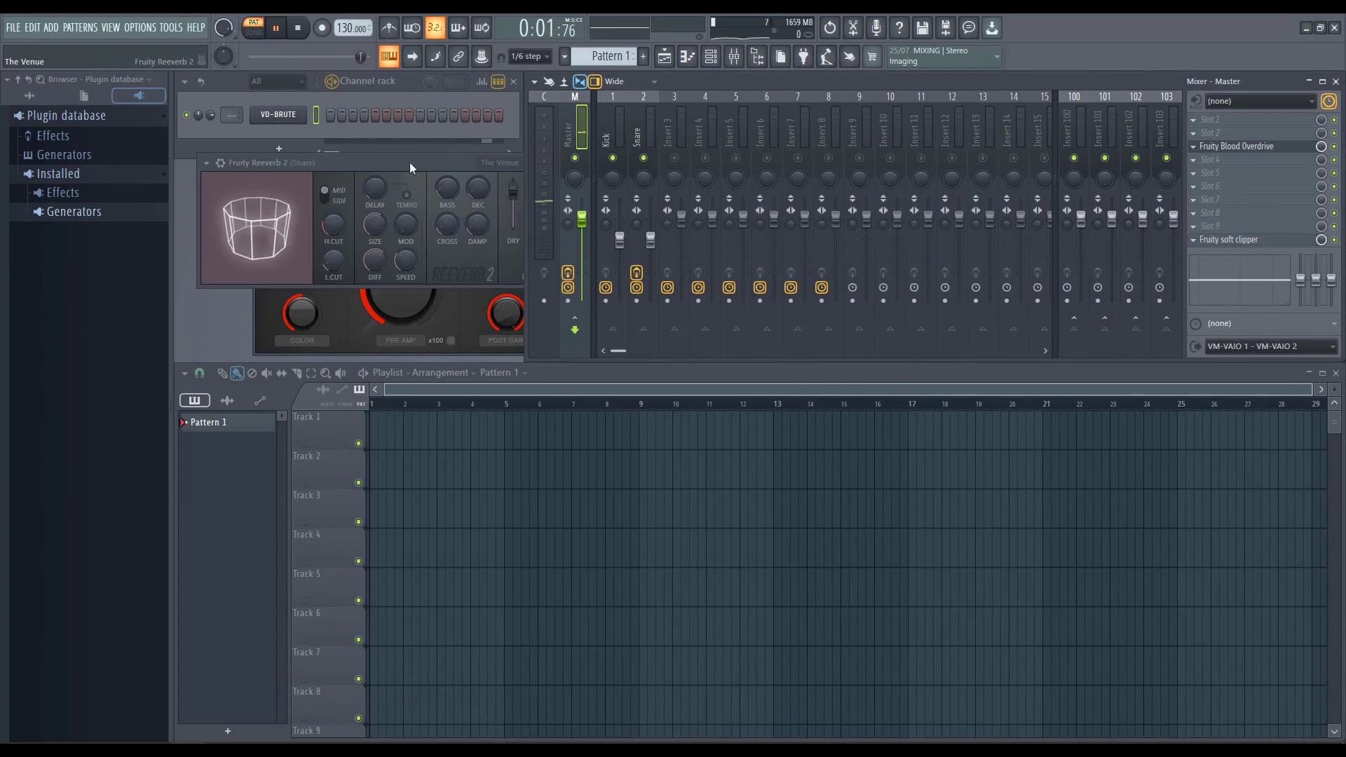
{"action": "left_click_drag", "start_coordinate": [409, 162], "coordinate": [754, 276]}
{"action": "key", "text": "space"}
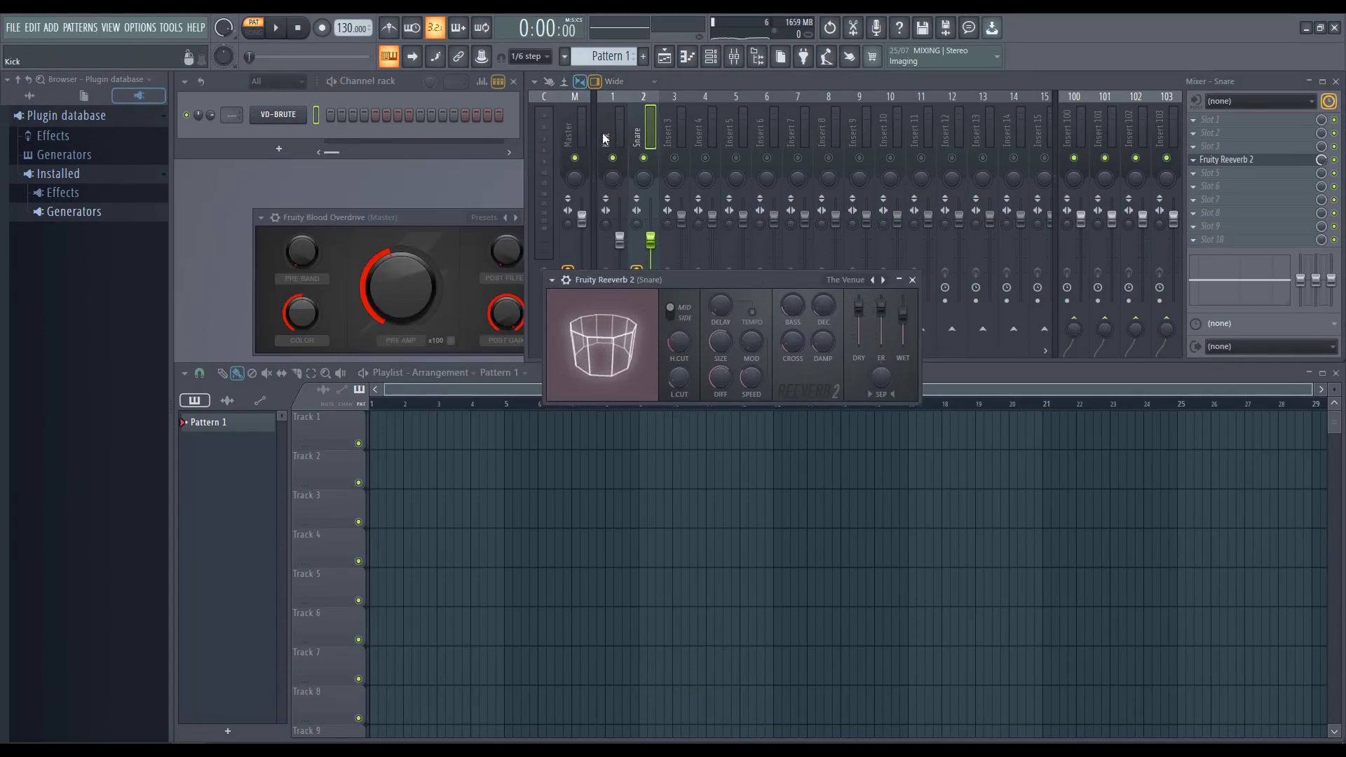
{"action": "left_click", "coordinate": [604, 138]}
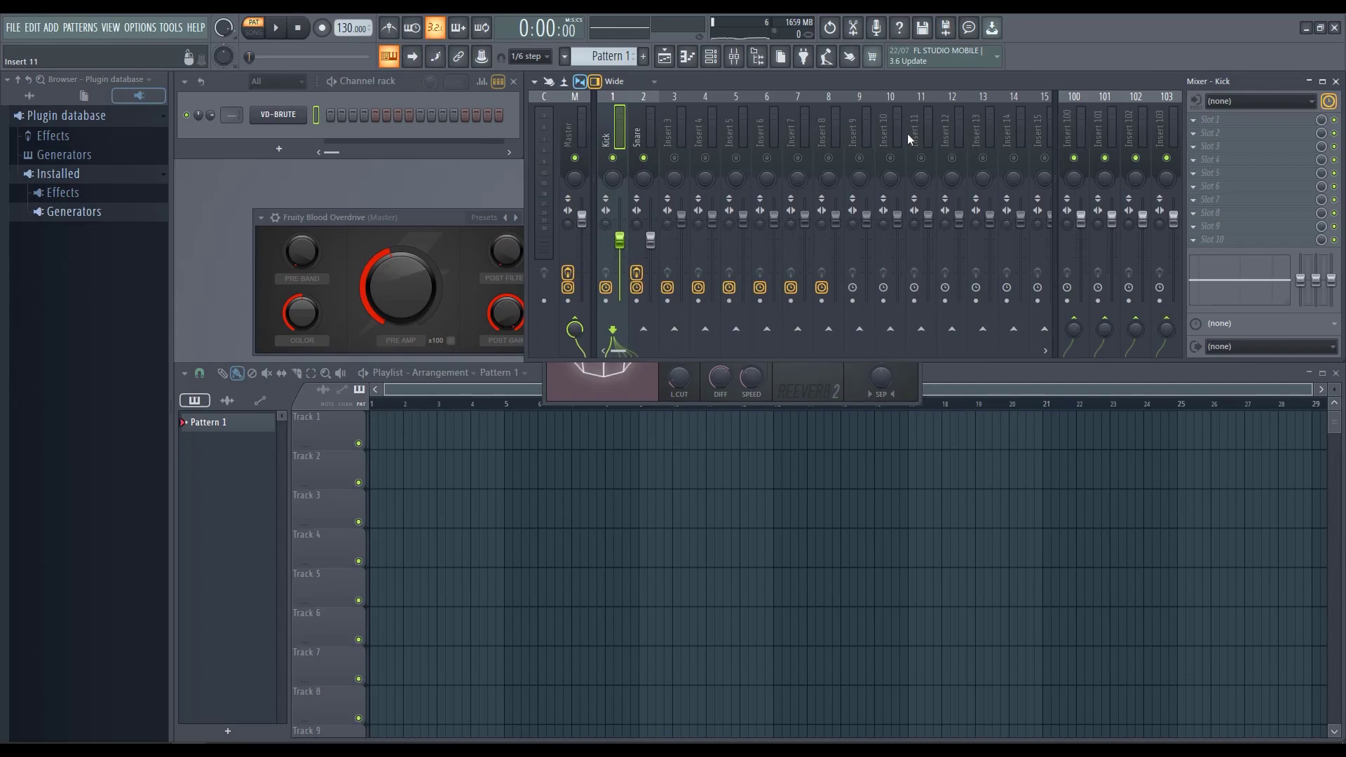
Step: Open the wave file render settings for an export named untitled in the Descargas folder
{"action": "left_click", "coordinate": [20, 33]}
{"action": "mouse_move", "coordinate": [107, 152]}
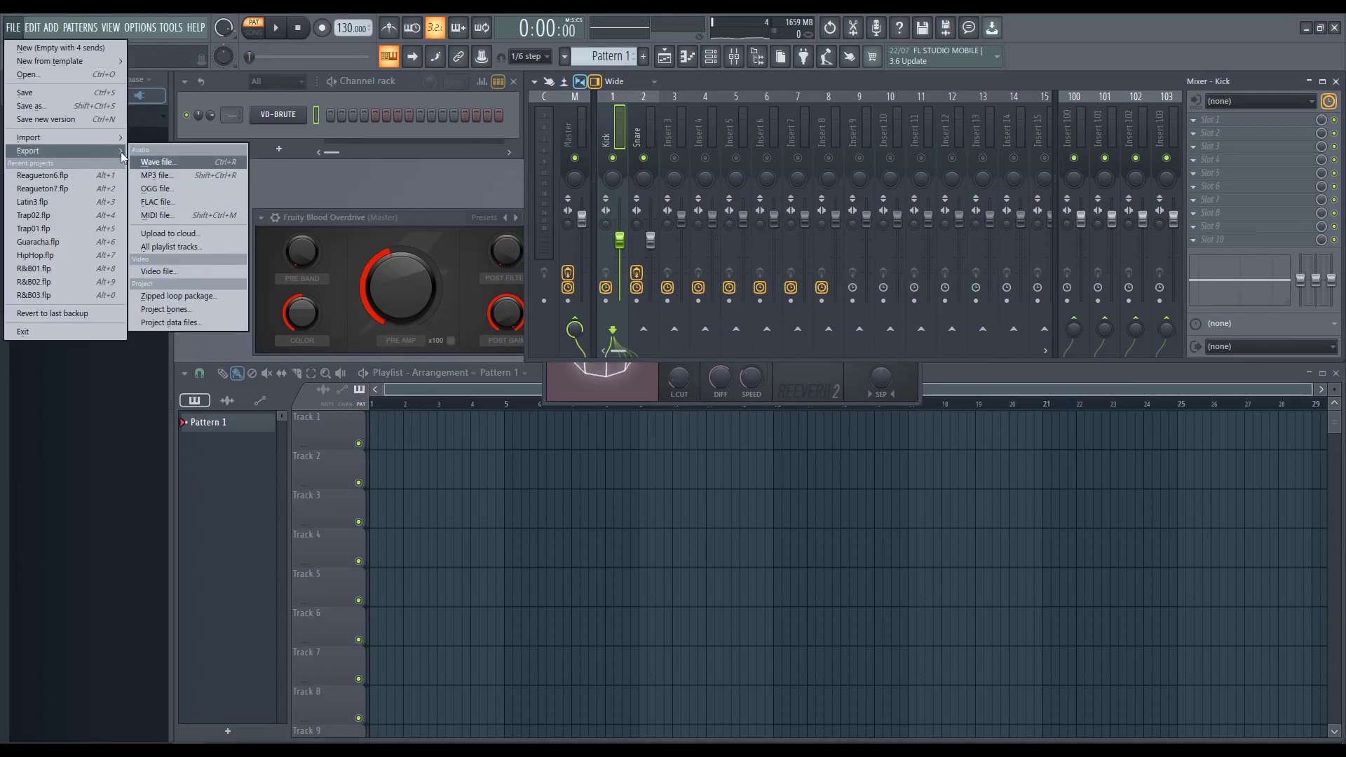
{"action": "left_click", "coordinate": [189, 166]}
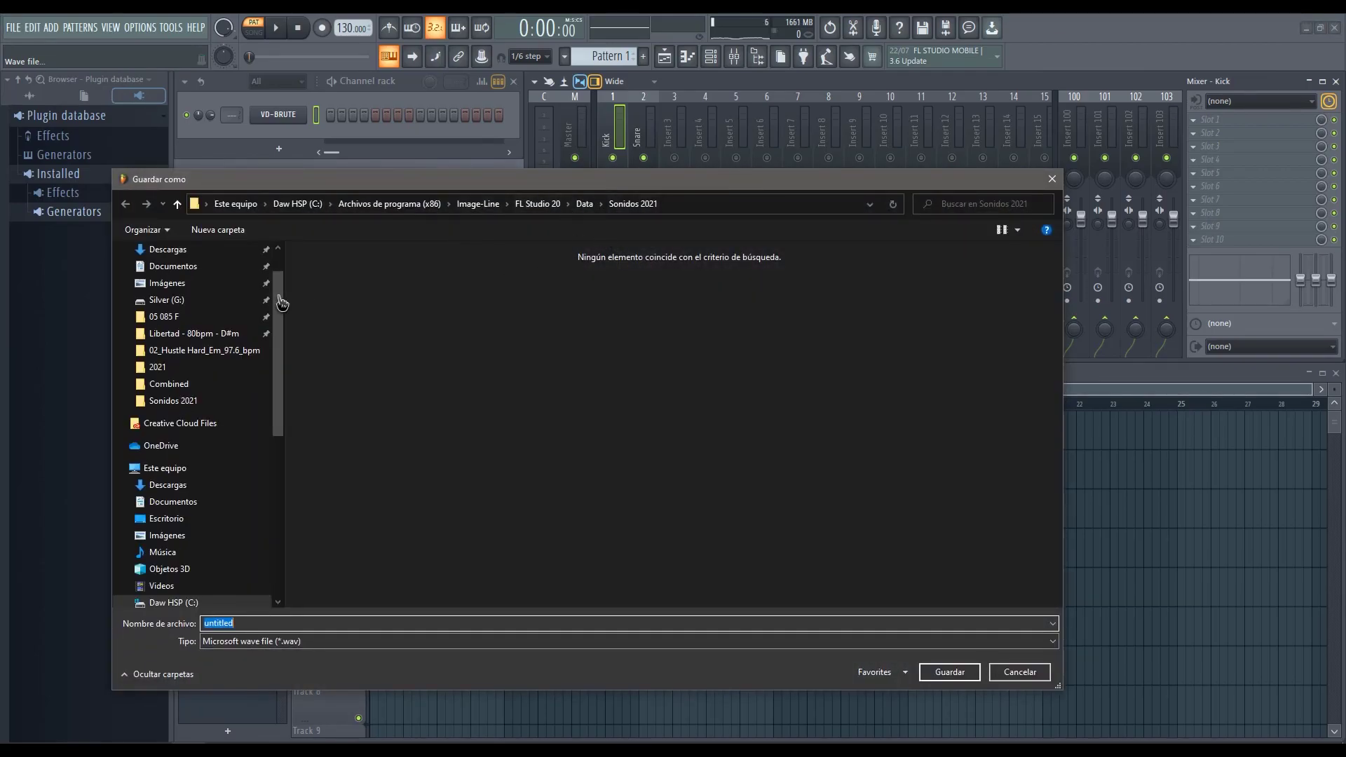
{"action": "left_click", "coordinate": [168, 249]}
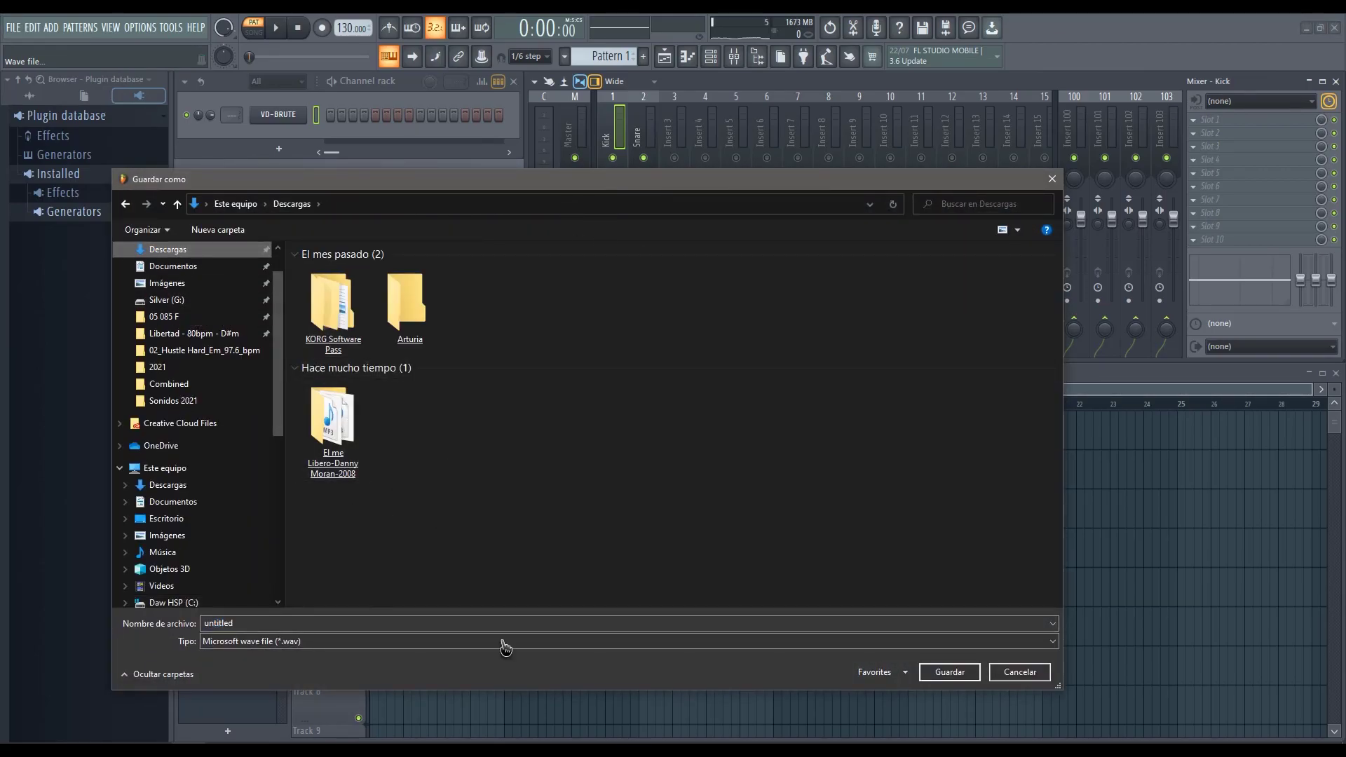
{"action": "left_click", "coordinate": [949, 672]}
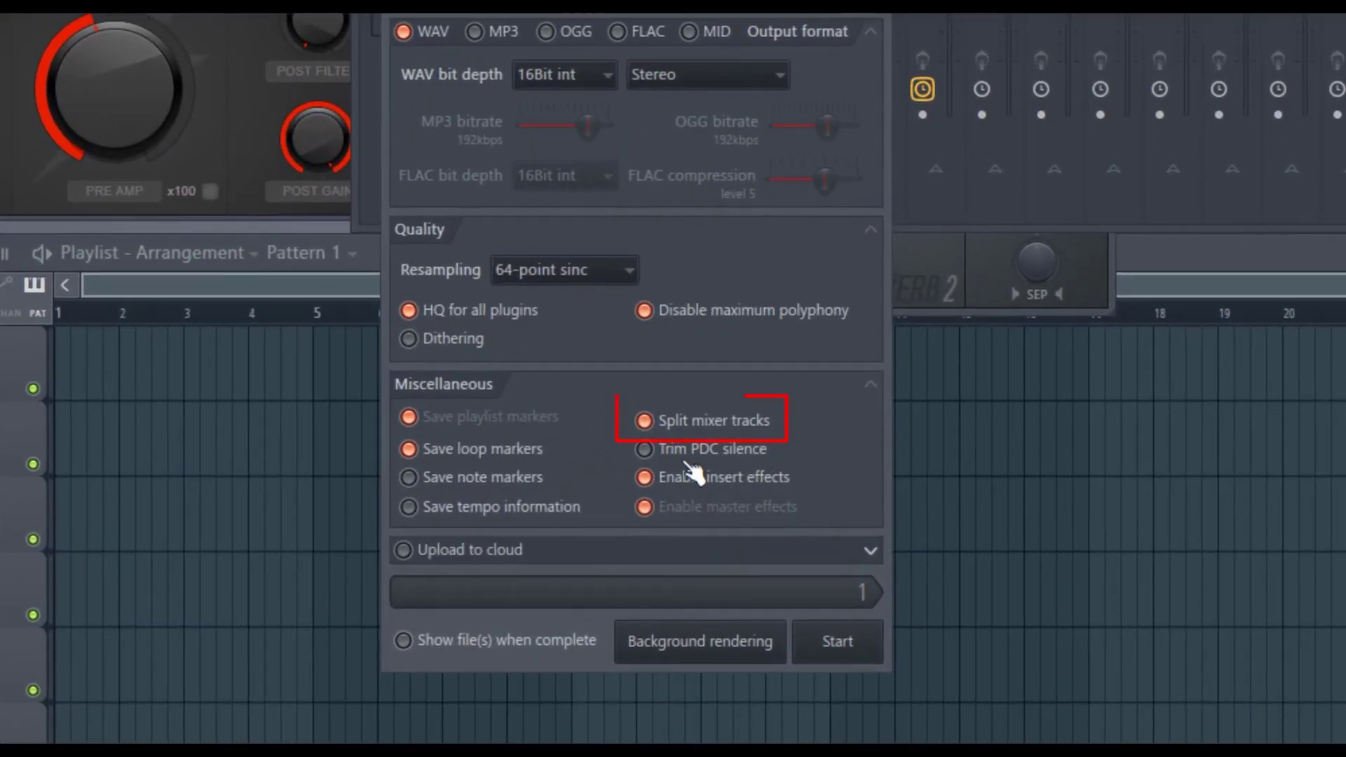
Step: Examine the Split mixer tracks option in the render settings and close them without rendering
{"action": "left_click", "coordinate": [669, 435]}
{"action": "left_click", "coordinate": [670, 434]}
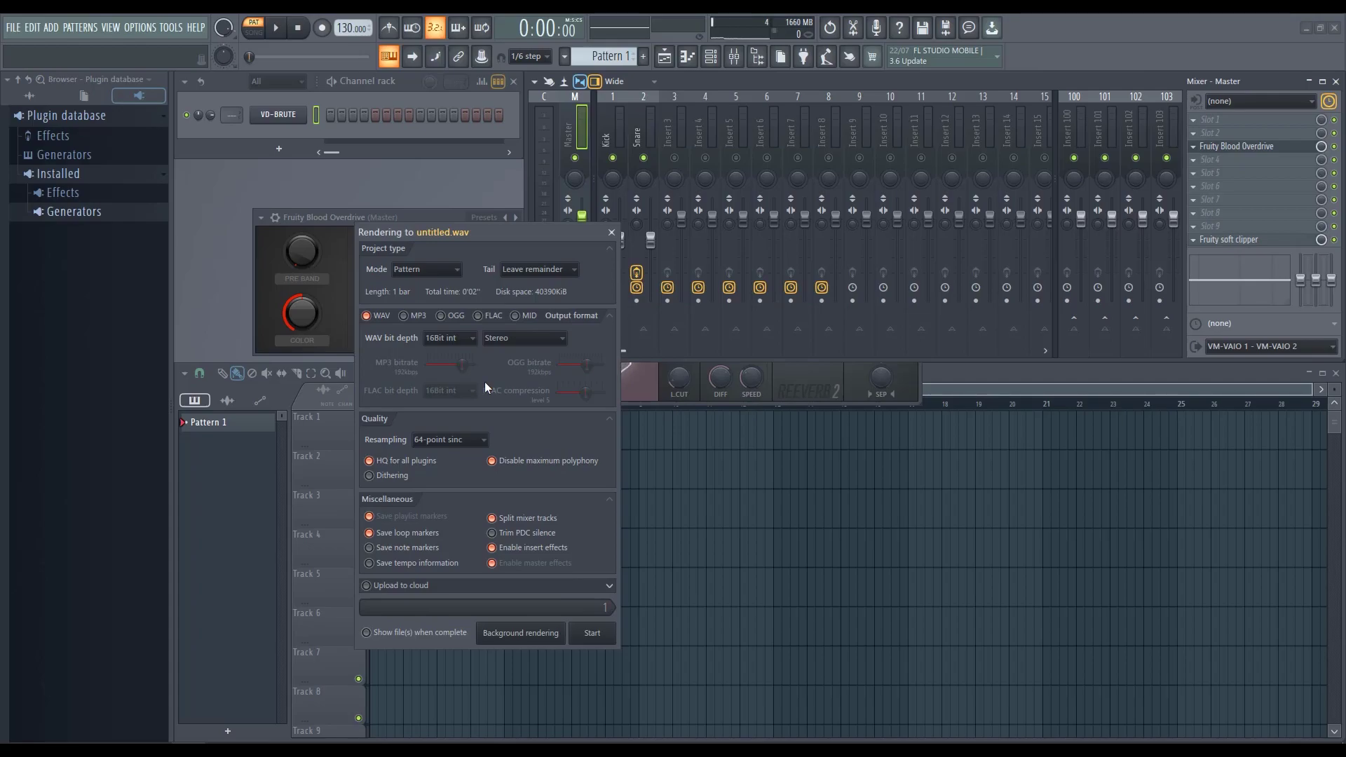
{"action": "left_click", "coordinate": [611, 234]}
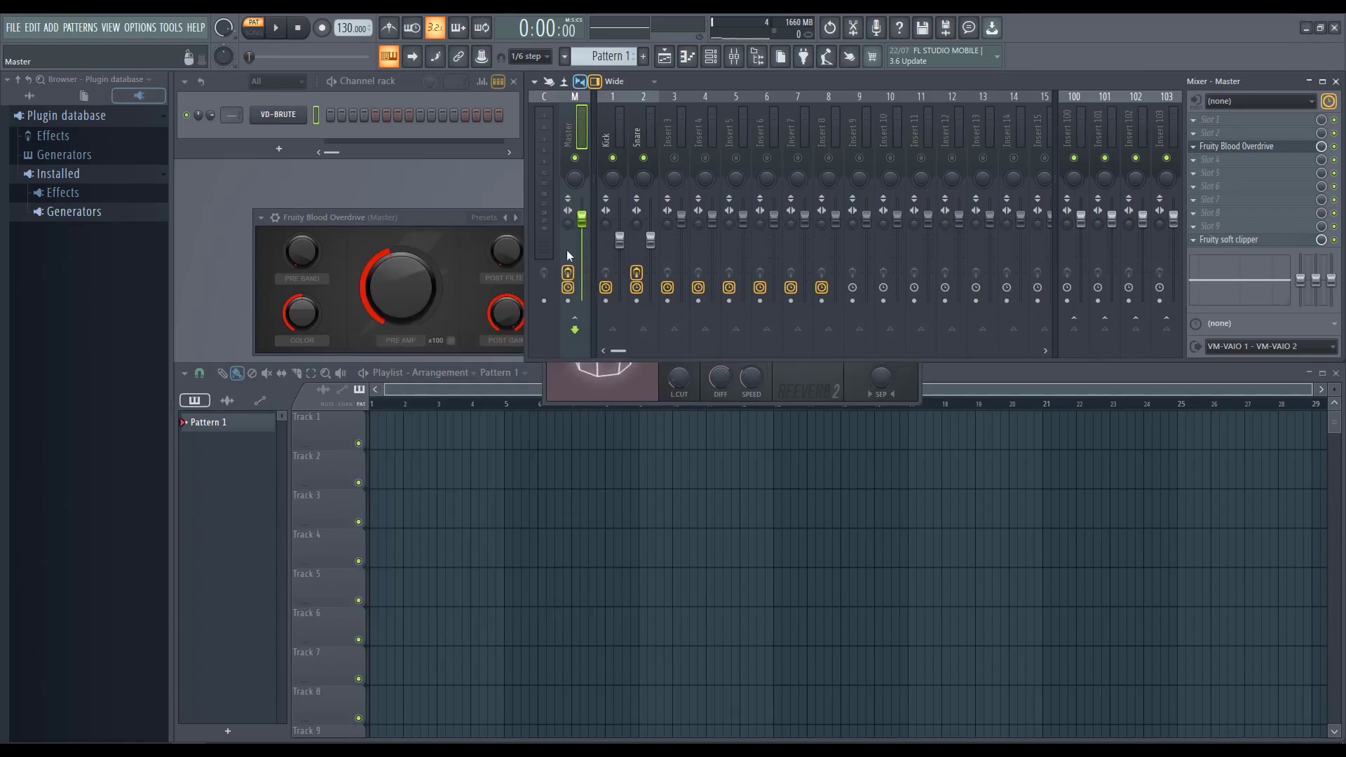
Step: Open the VD-BRUTE plugin window and reposition it over the mixer, clear of the channel rack
{"action": "left_click", "coordinate": [296, 119]}
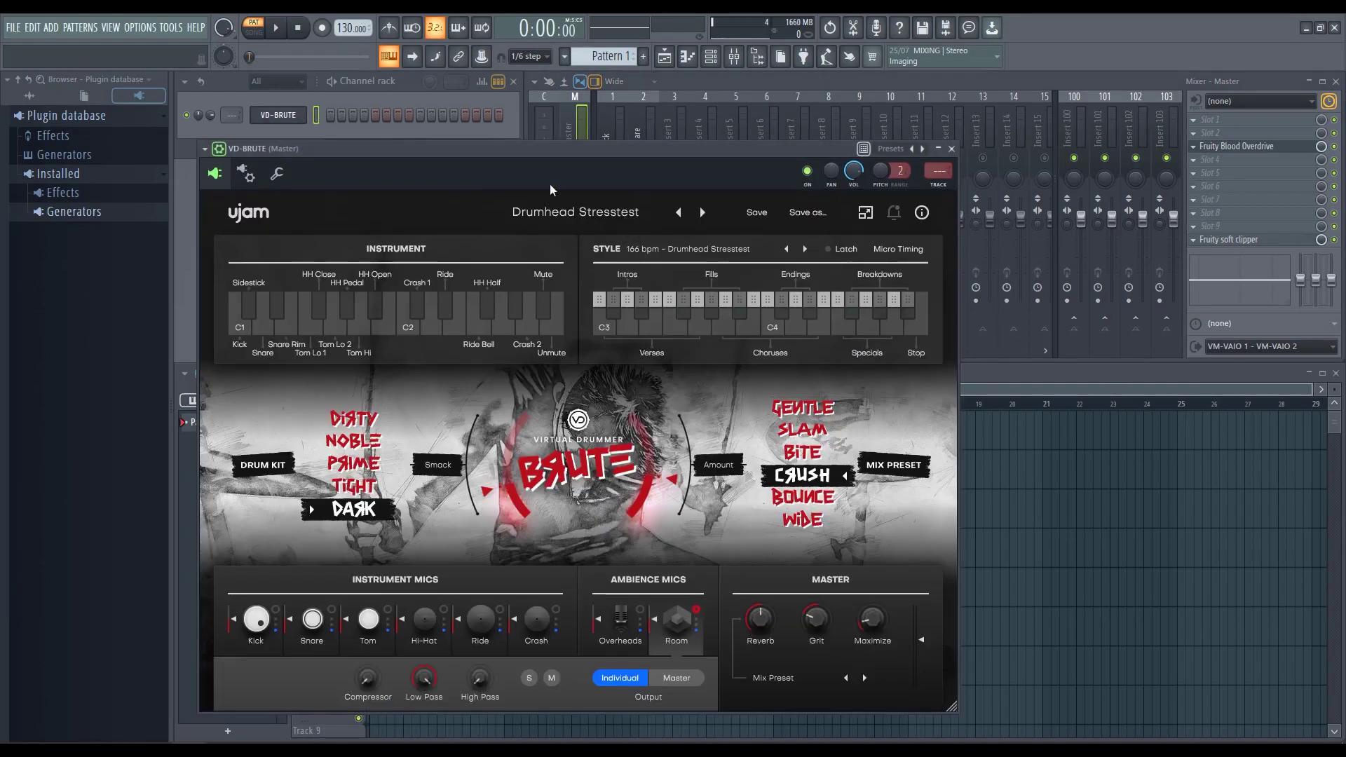
{"action": "left_click_drag", "start_coordinate": [587, 149], "coordinate": [933, 99]}
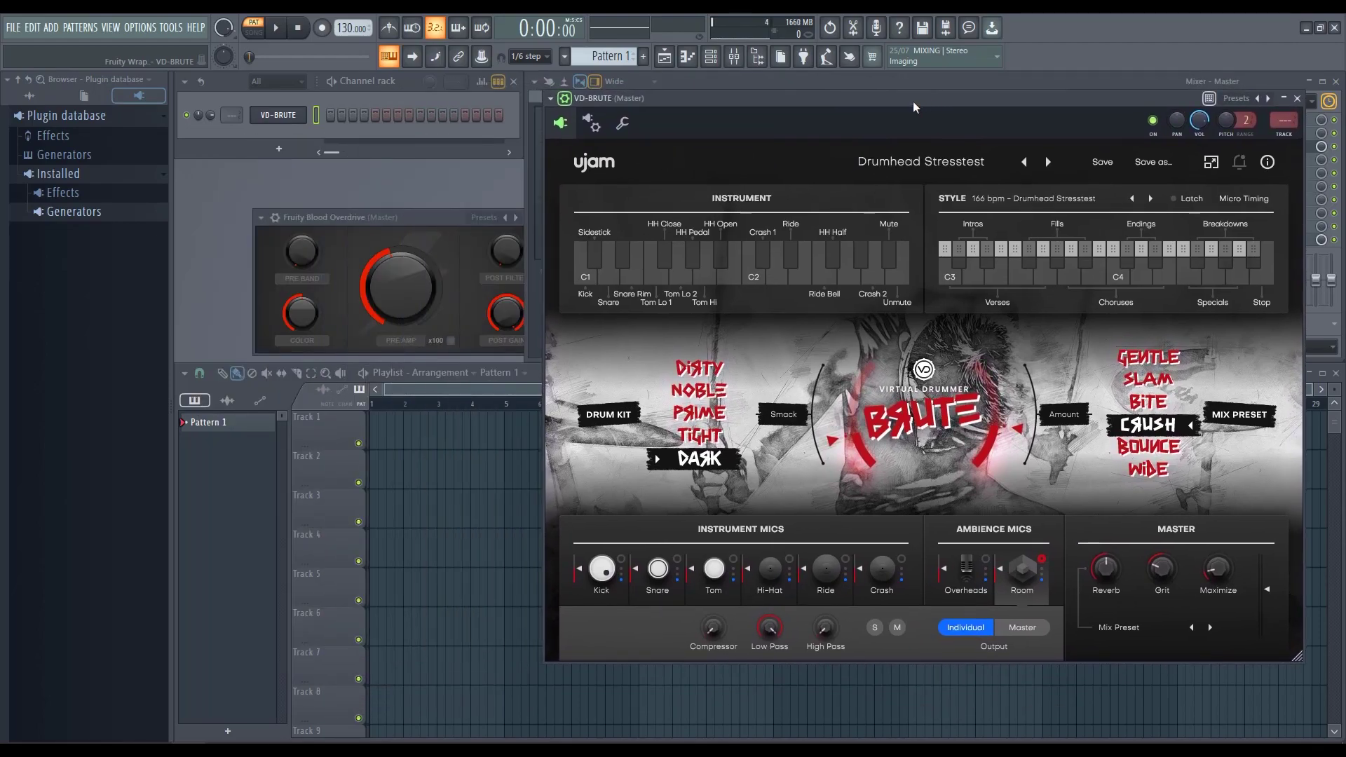
{"action": "left_click_drag", "start_coordinate": [914, 104], "coordinate": [913, 93]}
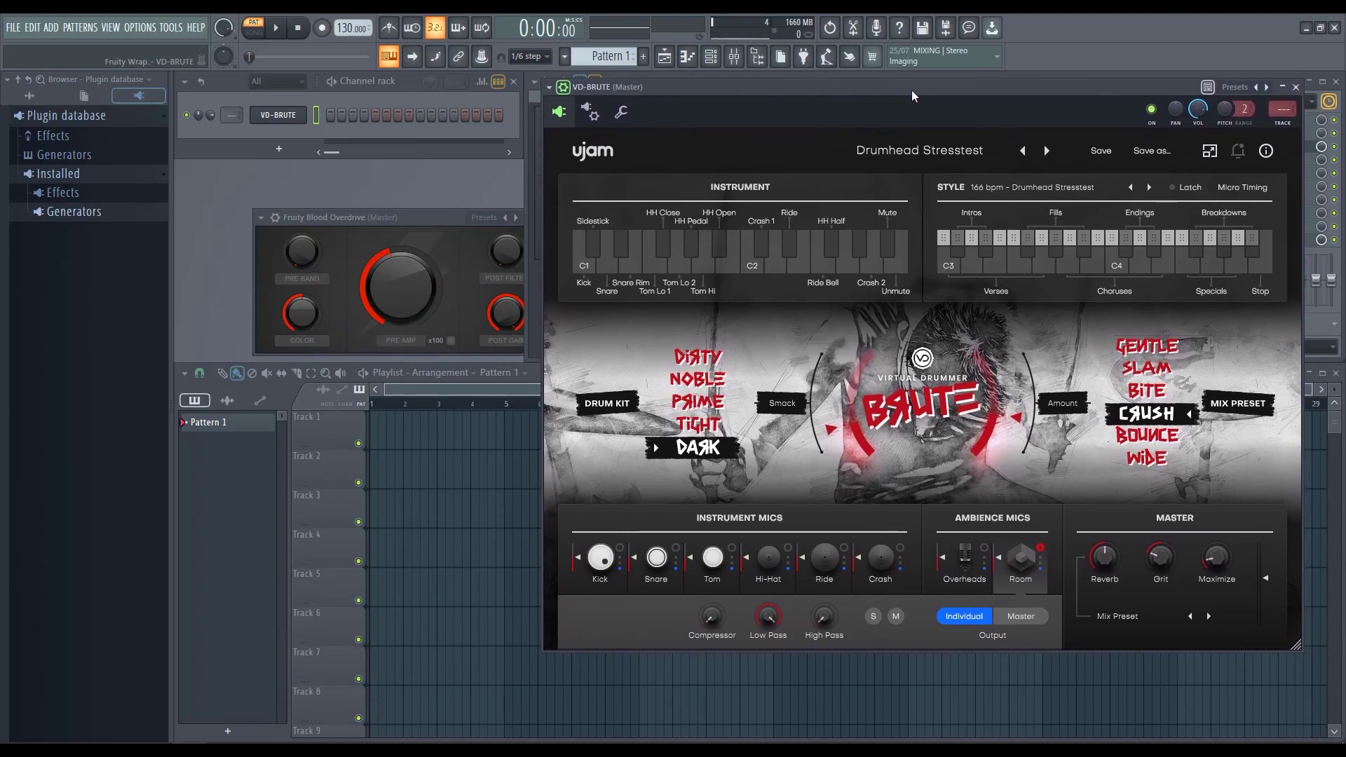